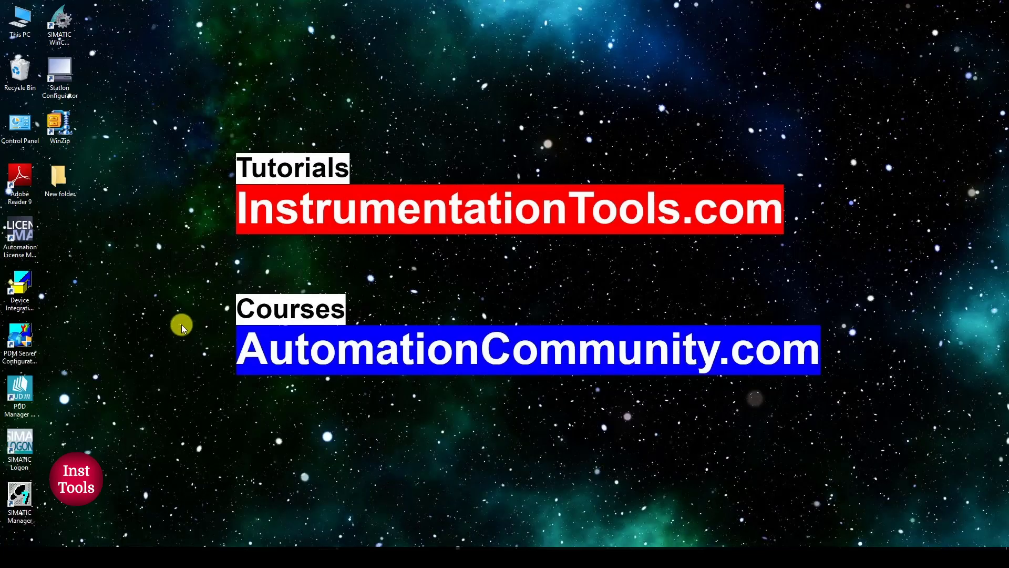
Step: Launch SIMATIC Manager, dismiss the SID reminder, maximize it and tile the INST_TOOLS_MP Plant and Component Views
double_click(19, 498)
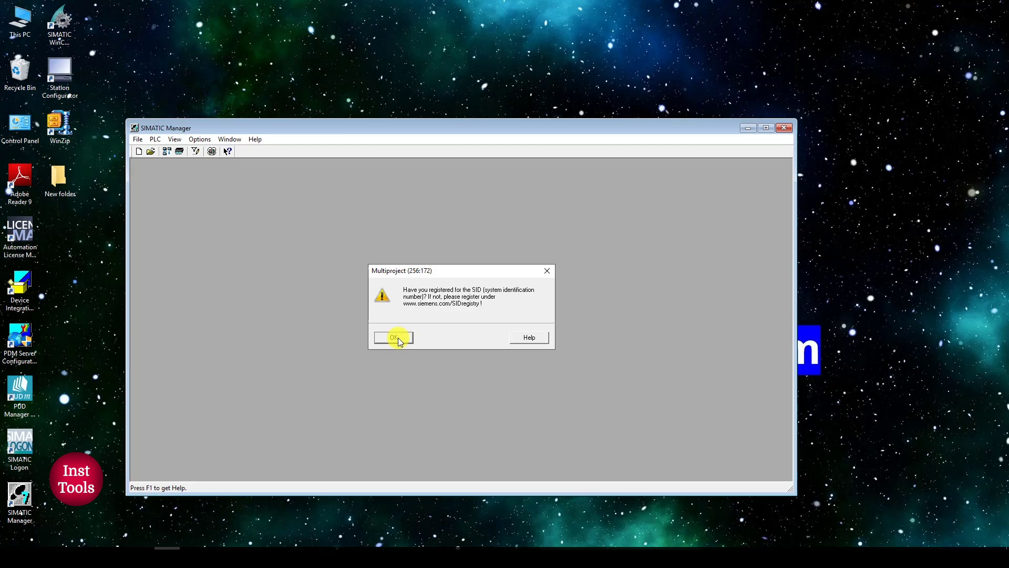
left_click(393, 337)
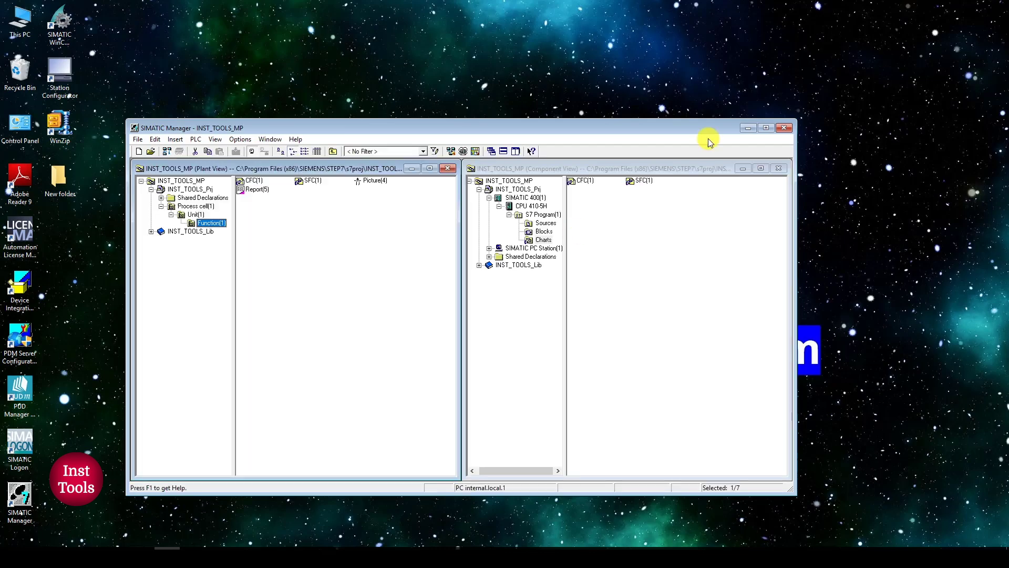
left_click(765, 128)
left_click(386, 29)
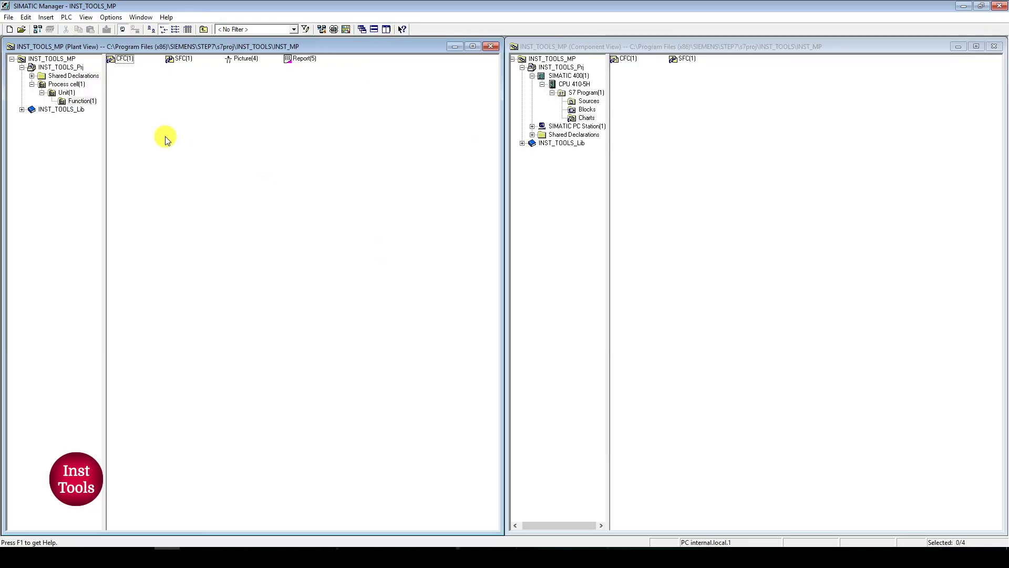
left_click(650, 185)
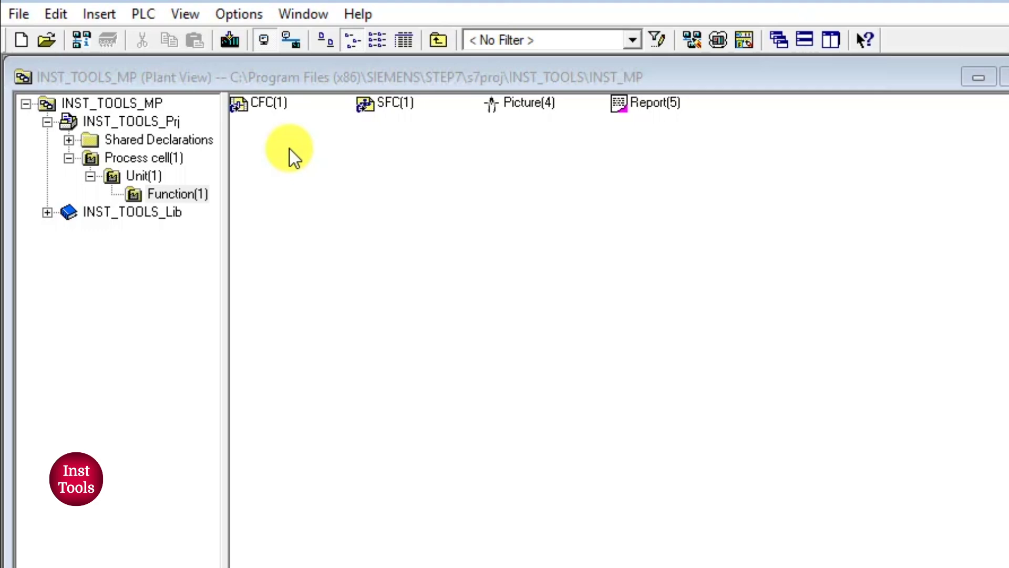
Step: Switch to a maximized Process Object View and select Process cell(1) under INST_TOOLS_Prj
left_click(185, 13)
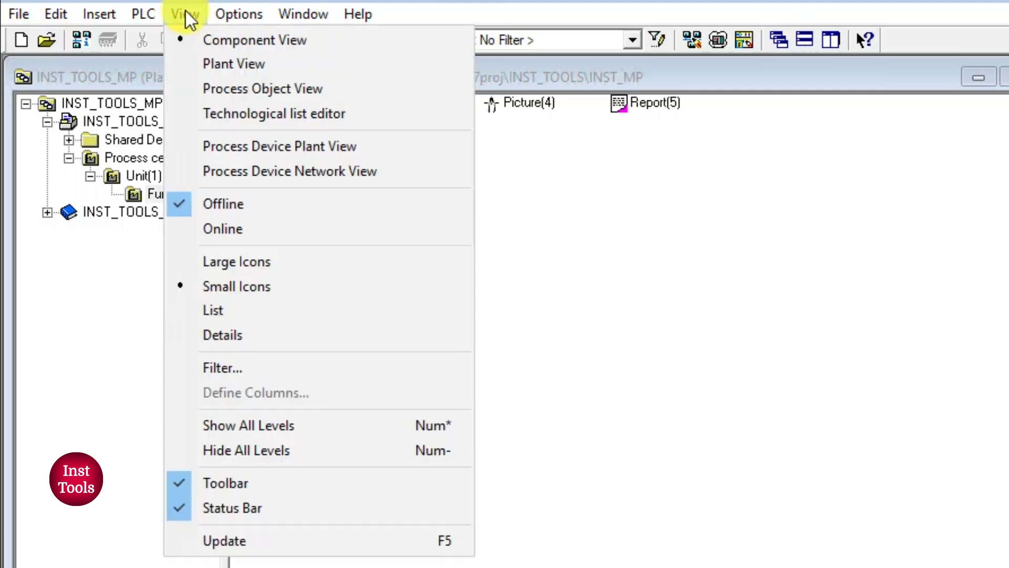
left_click(284, 87)
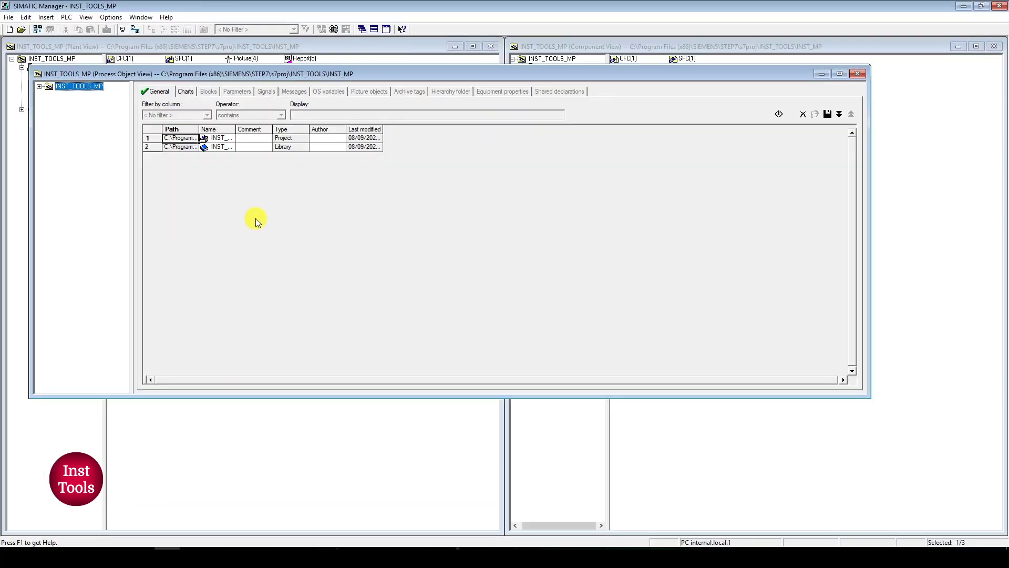
double_click(196, 74)
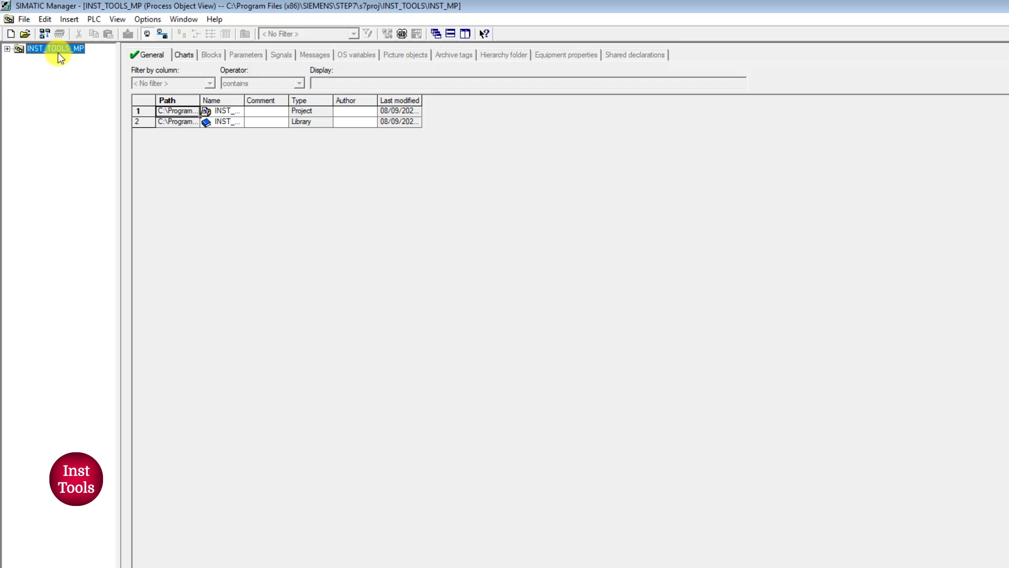
left_click(6, 41)
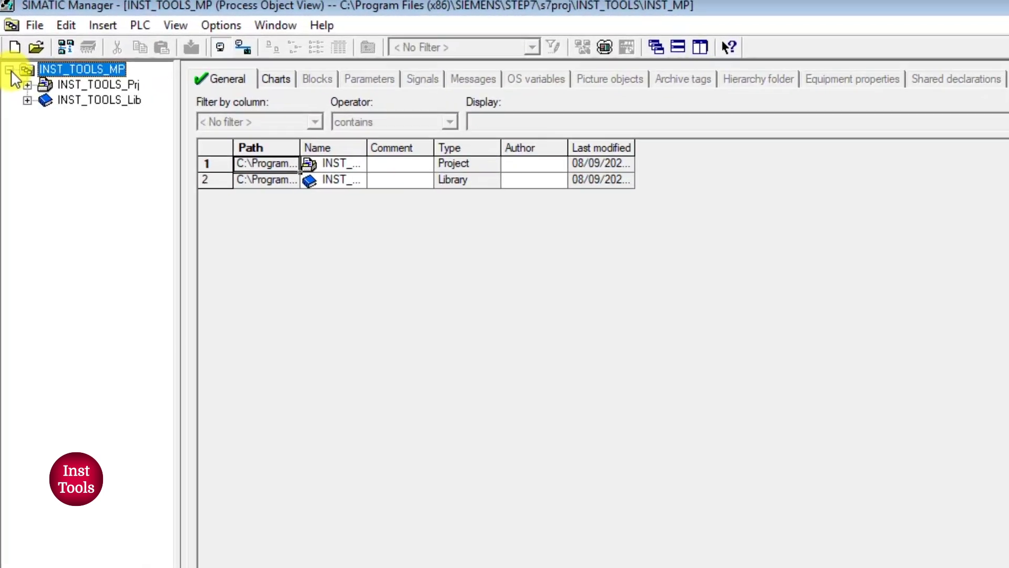
left_click(25, 82)
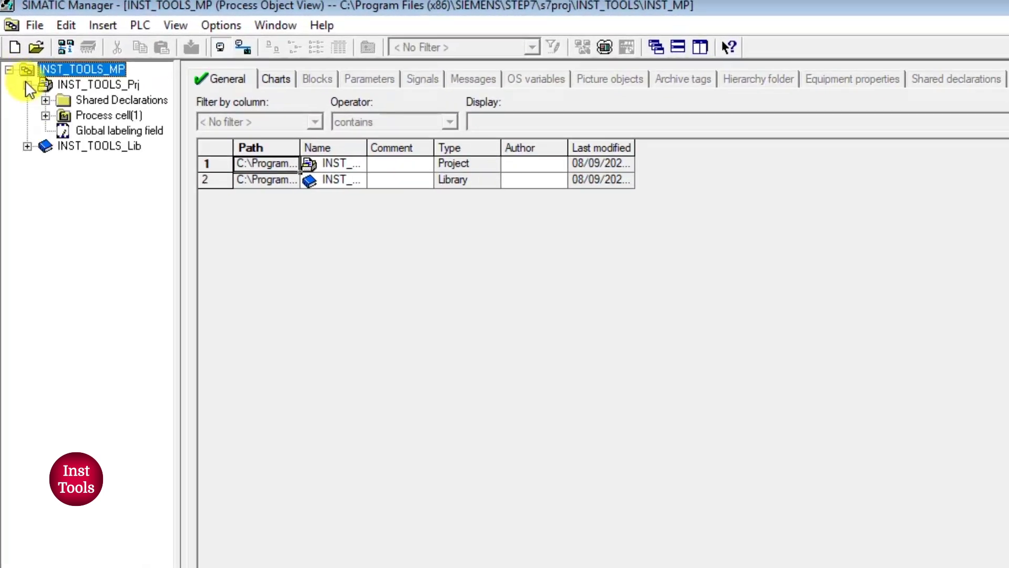
left_click(66, 115)
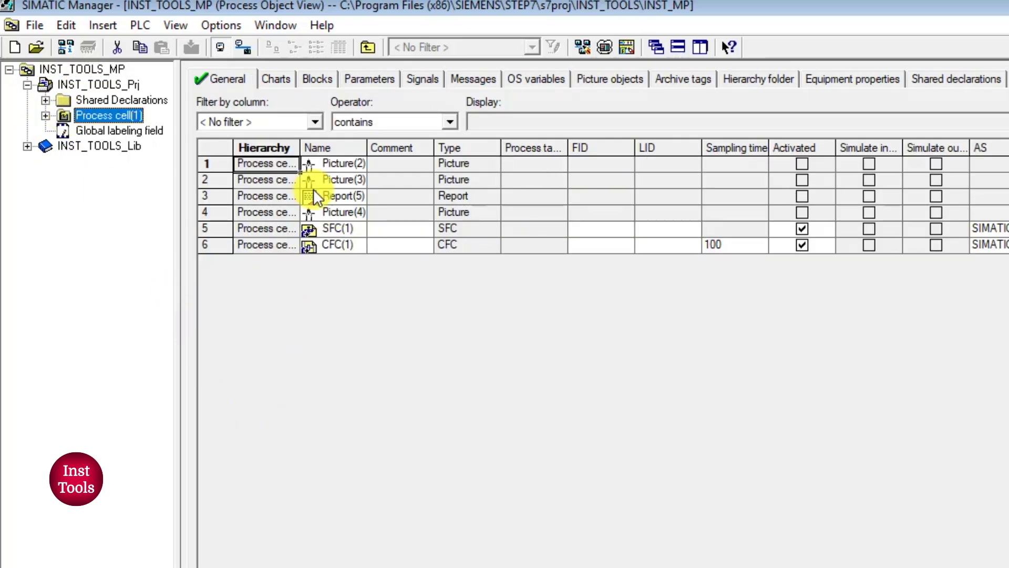
Step: Browse the Charts, Blocks, Parameters, Signals, Messages and OS variables lists for Process cell(1)
left_click(271, 79)
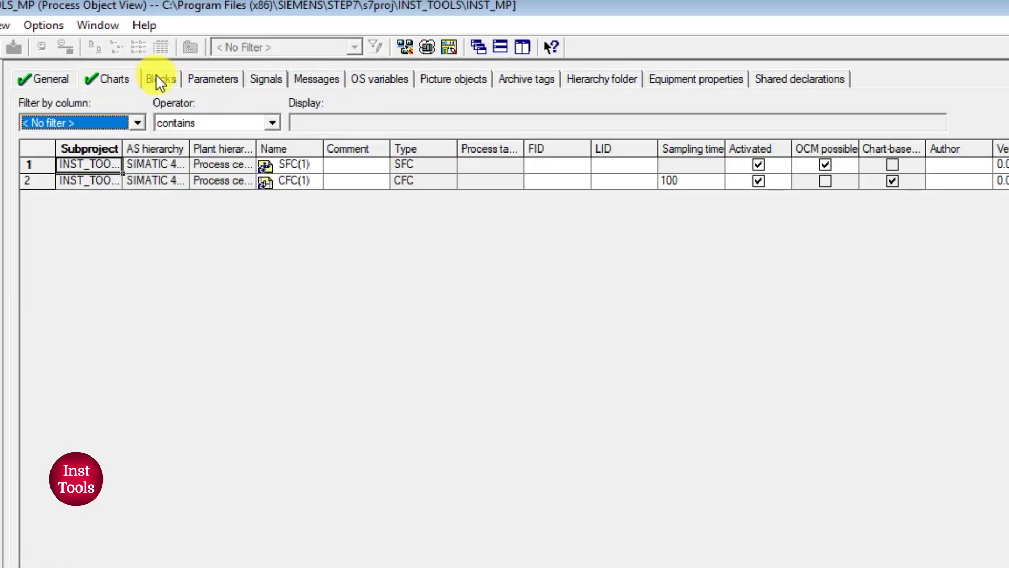
left_click(156, 78)
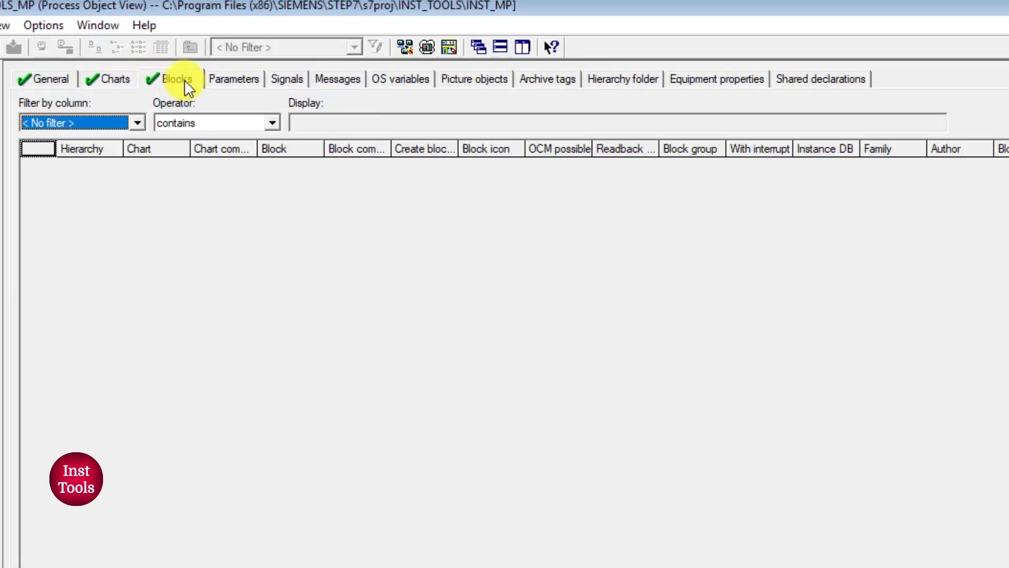
left_click(225, 80)
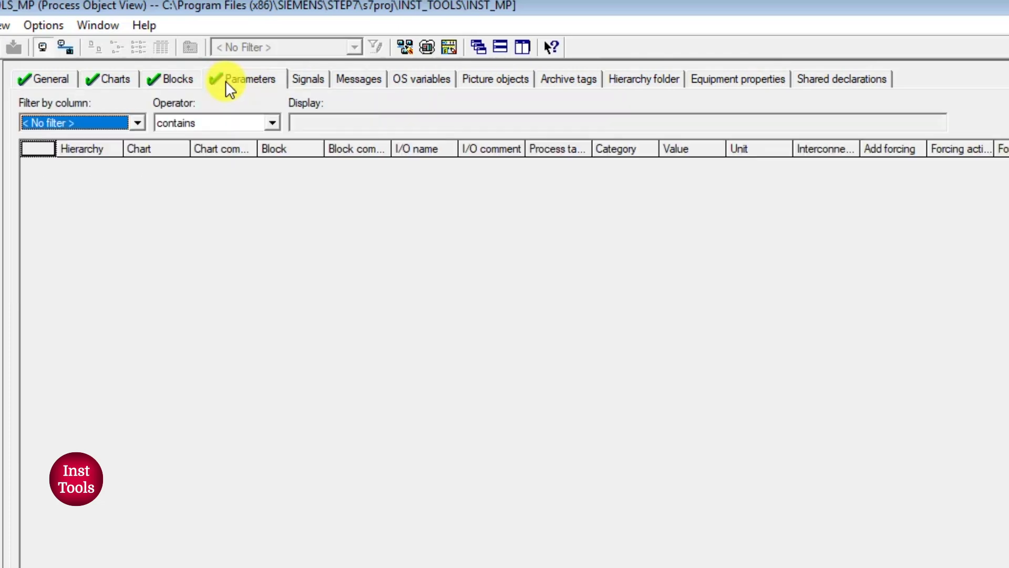
left_click(304, 79)
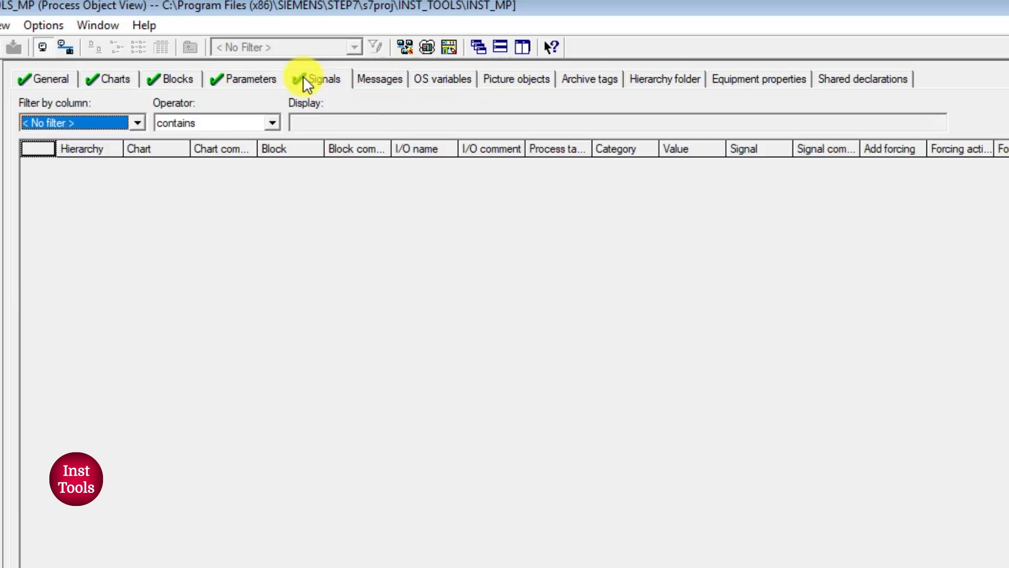
left_click(372, 84)
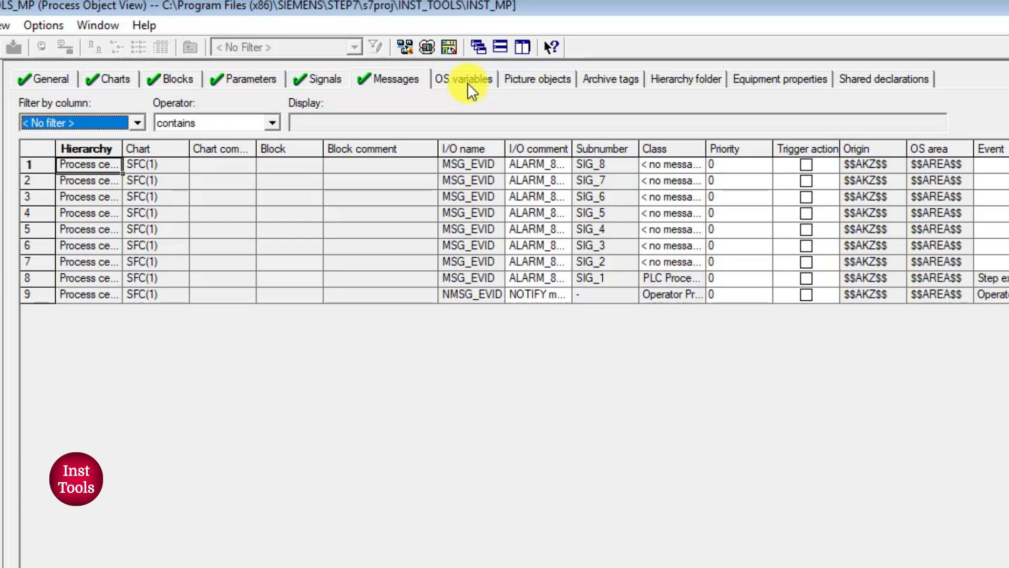
left_click(468, 84)
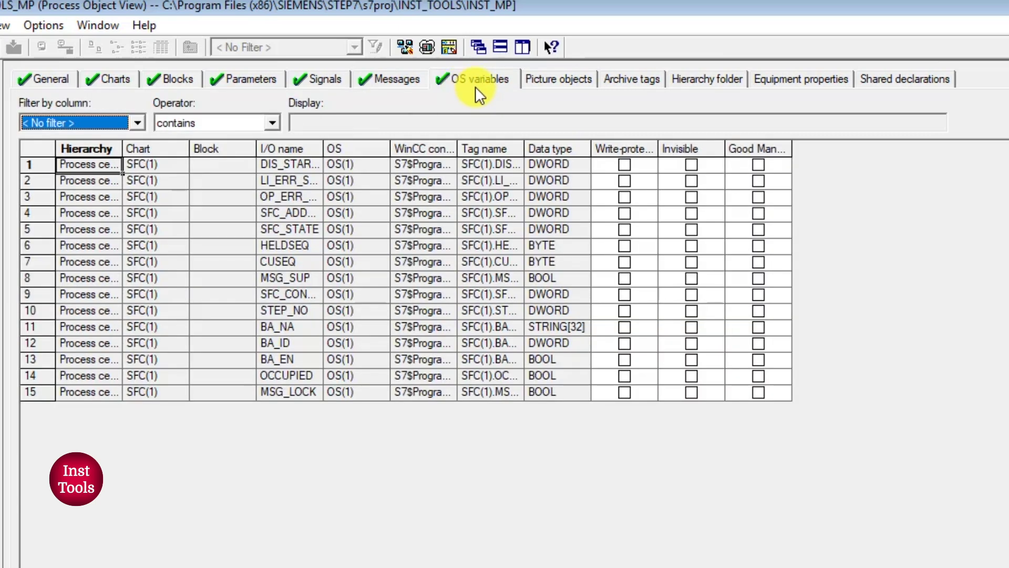
Step: Read in the picture objects, then read in the archive tags, which come up empty
left_click(566, 81)
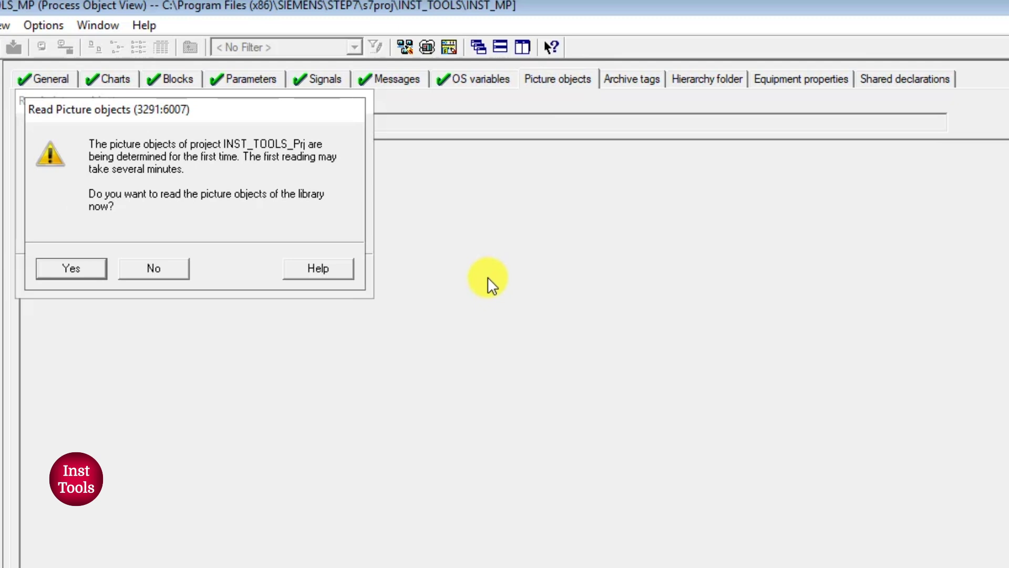
left_click(74, 277)
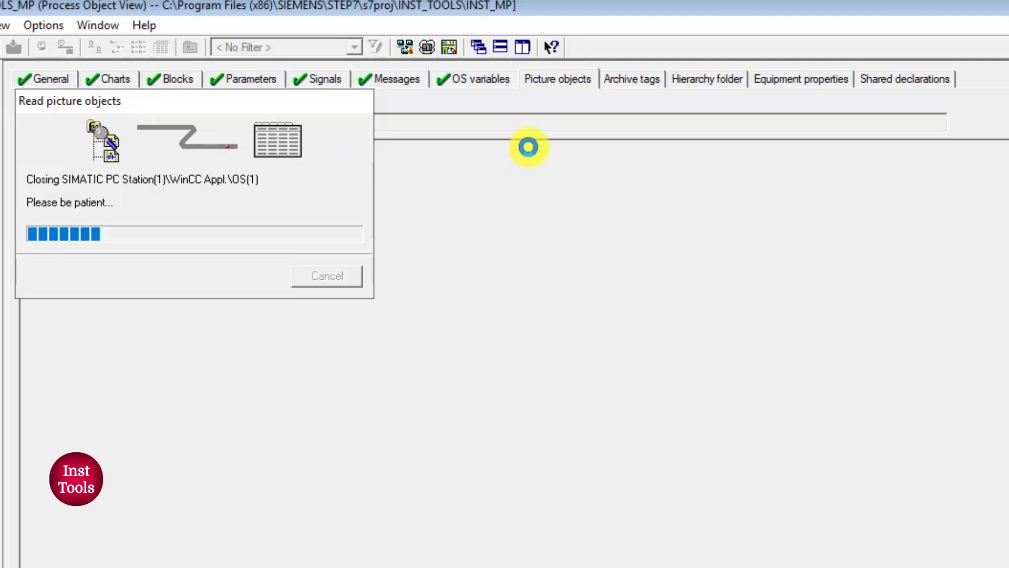
left_click(651, 79)
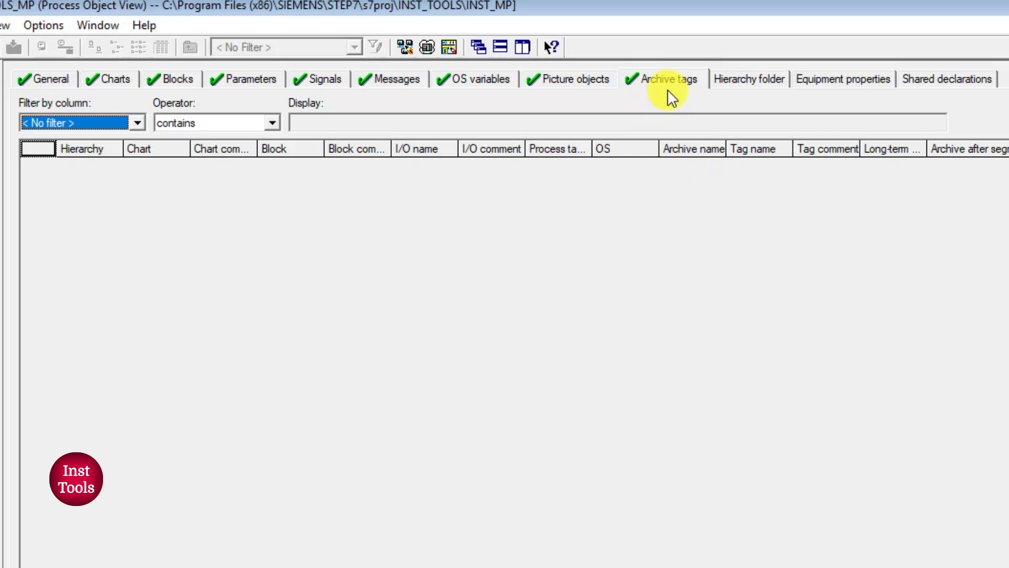
Step: Browse the Hierarchy folder, Equipment properties and Shared declarations lists, then open Shared Declarations > Equipment Properties
left_click(742, 83)
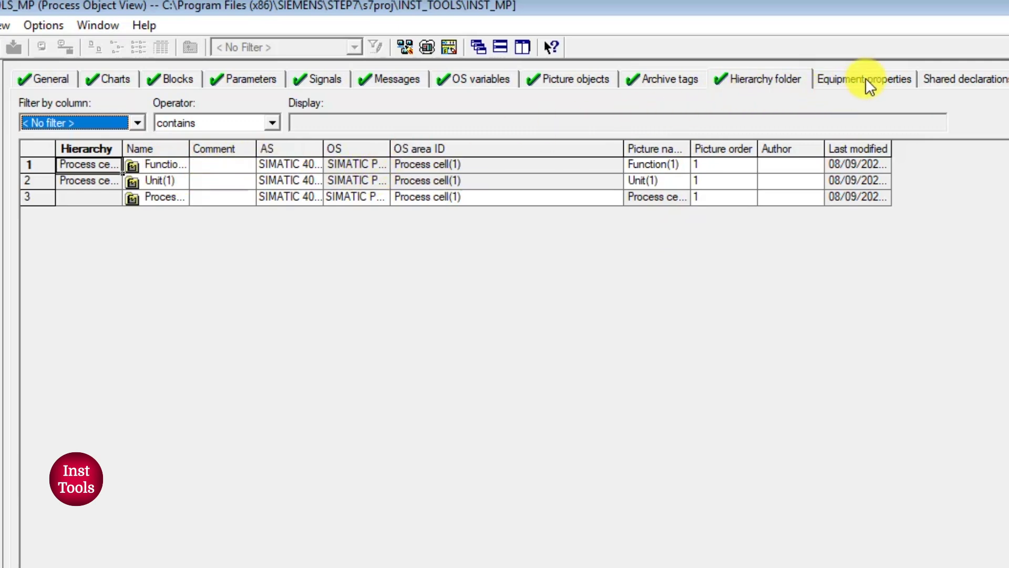
left_click(851, 81)
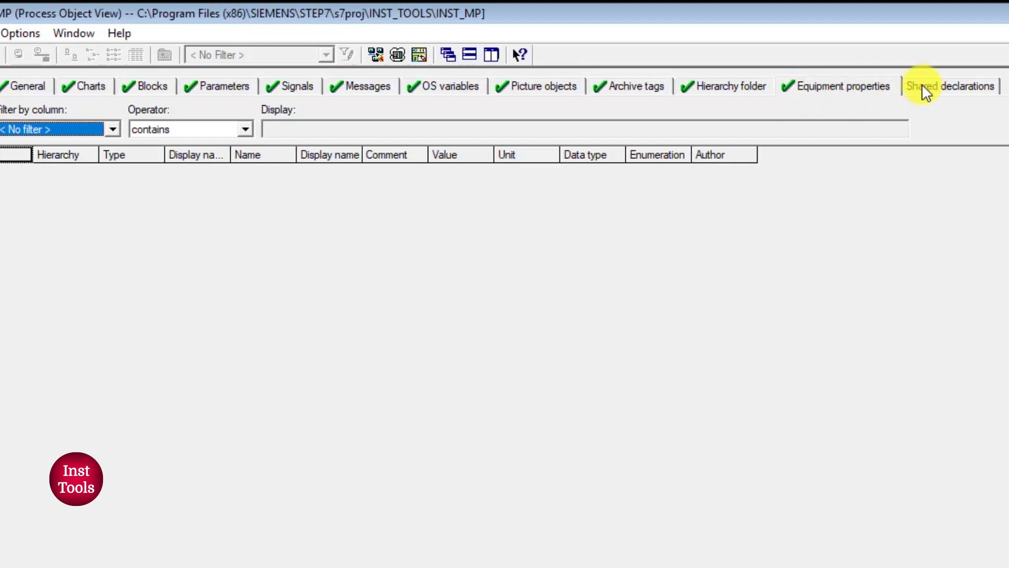
left_click(949, 86)
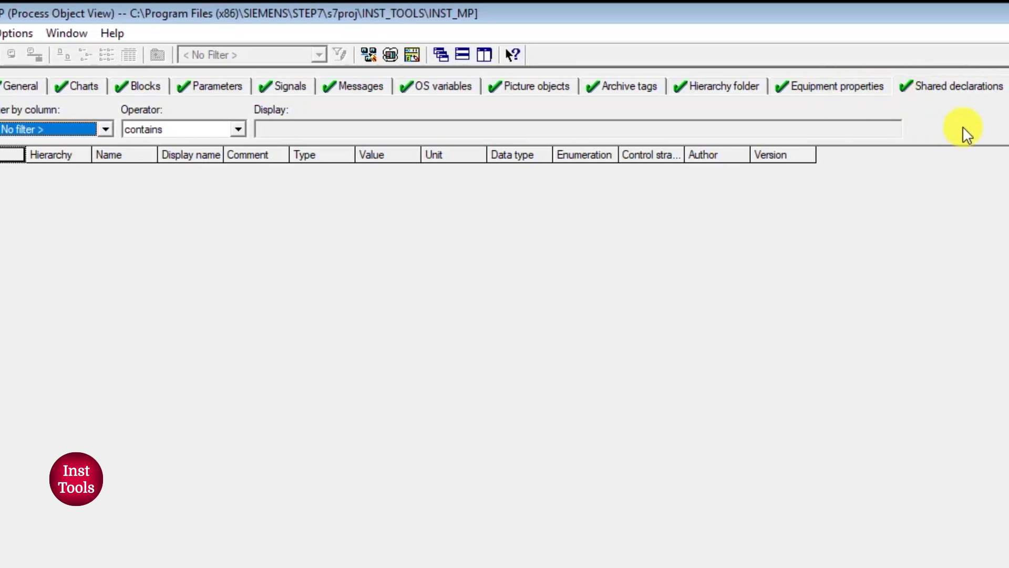
left_click(812, 89)
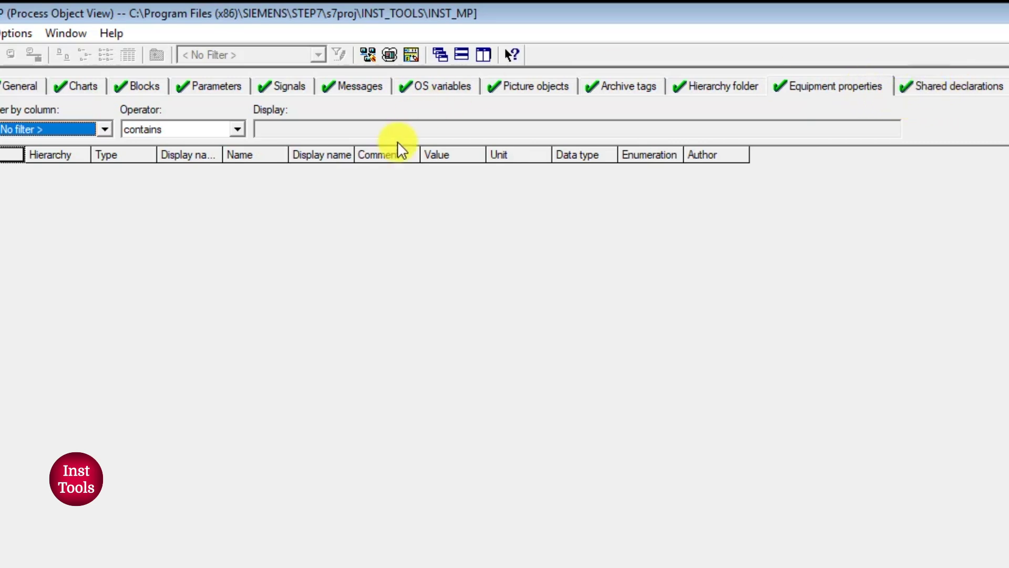
left_click(31, 80)
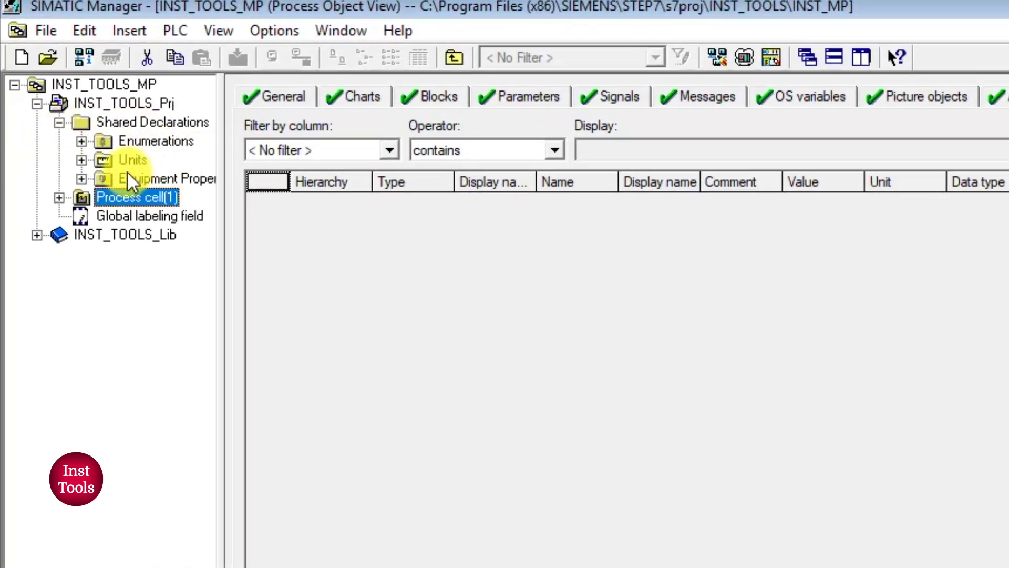
left_click(162, 178)
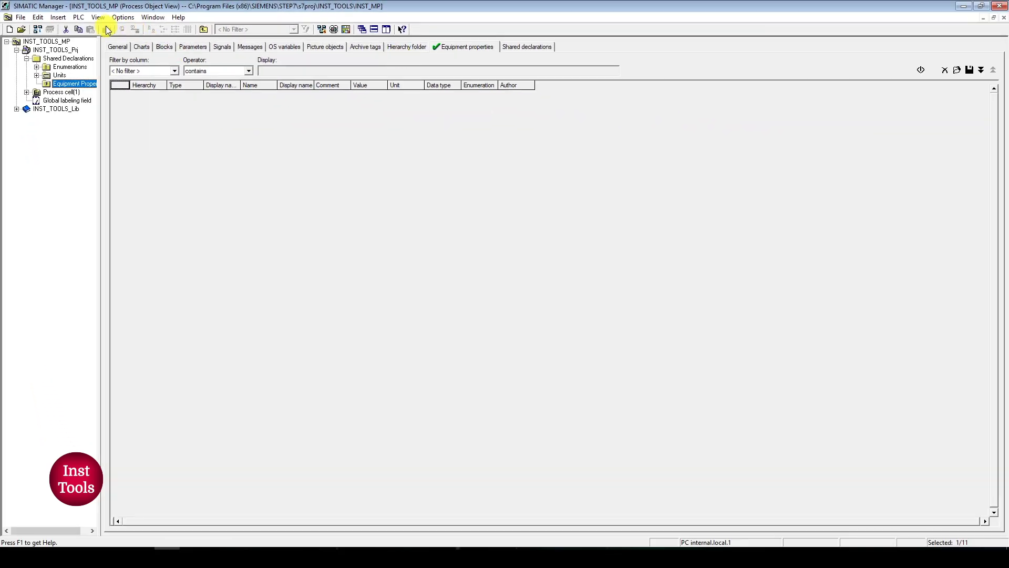
Step: Switch to the Technological list editor and expand INST_TOOLS_MP and INST_TOOLS_Prj in the tree
left_click(100, 18)
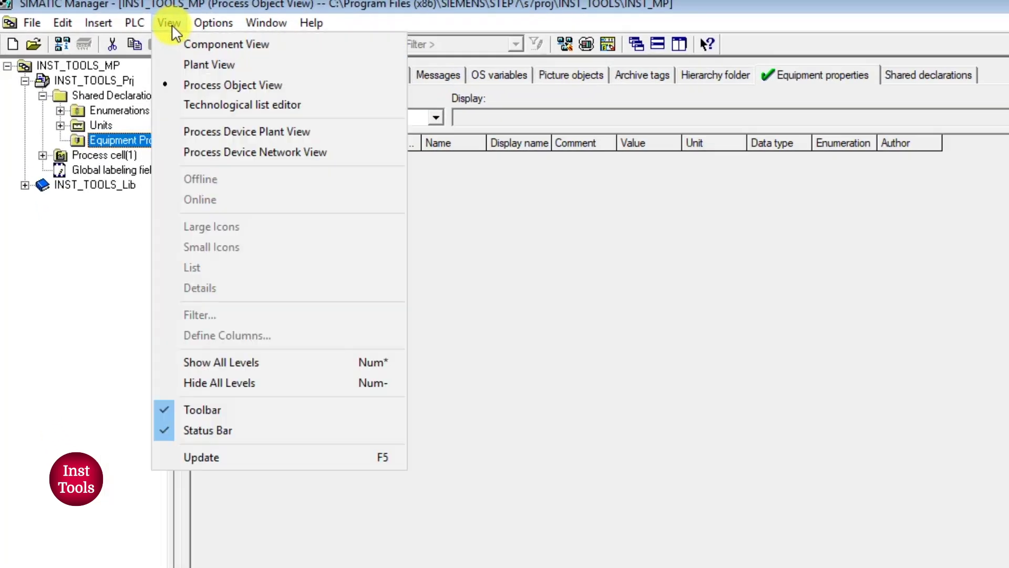
left_click(226, 106)
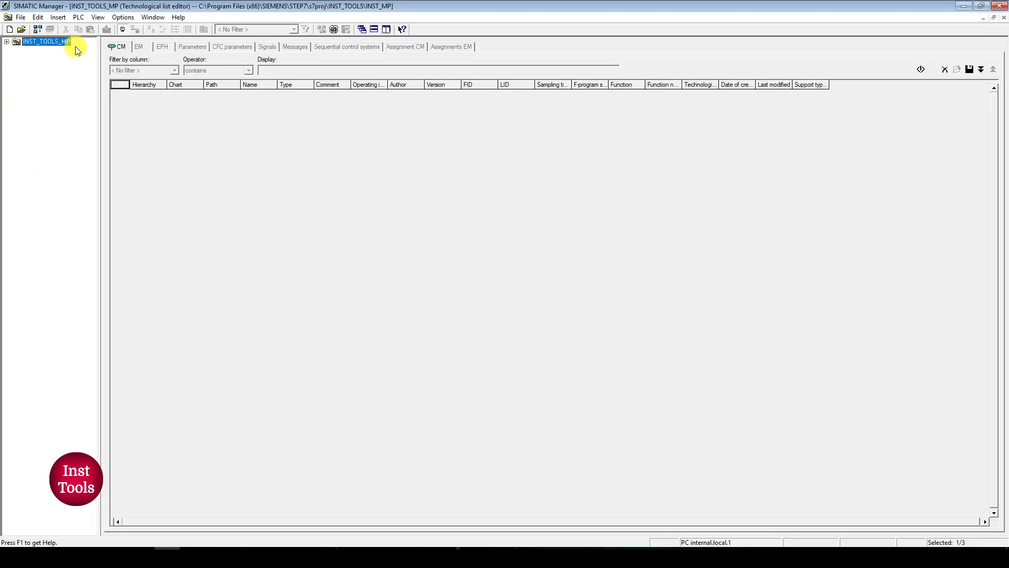
left_click(6, 42)
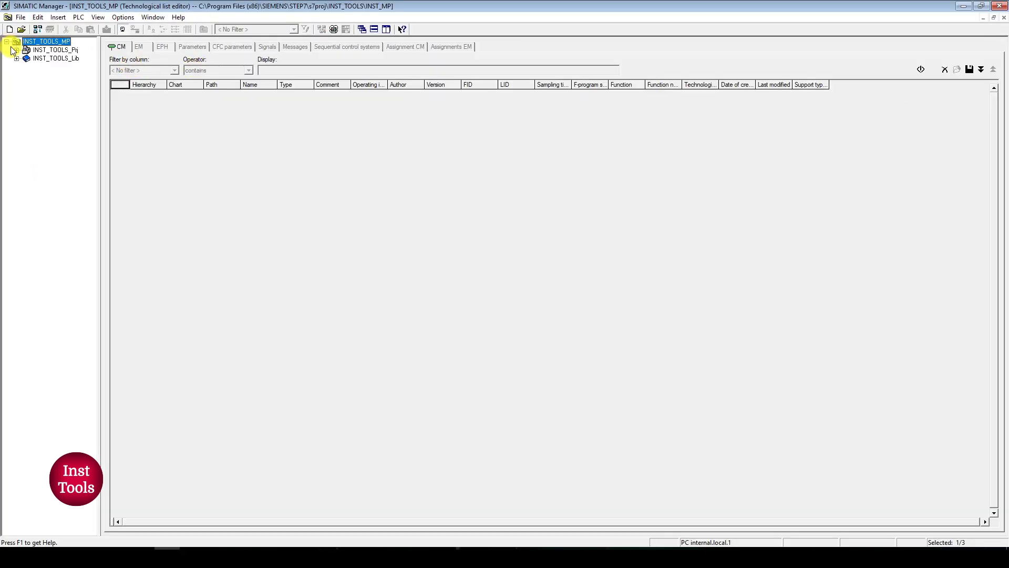
left_click(17, 50)
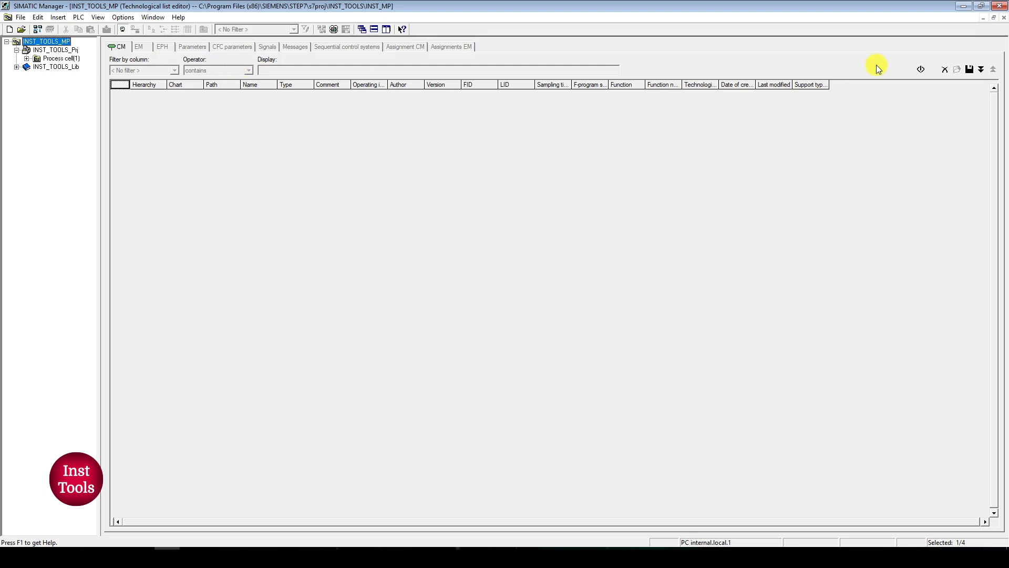
left_click(386, 30)
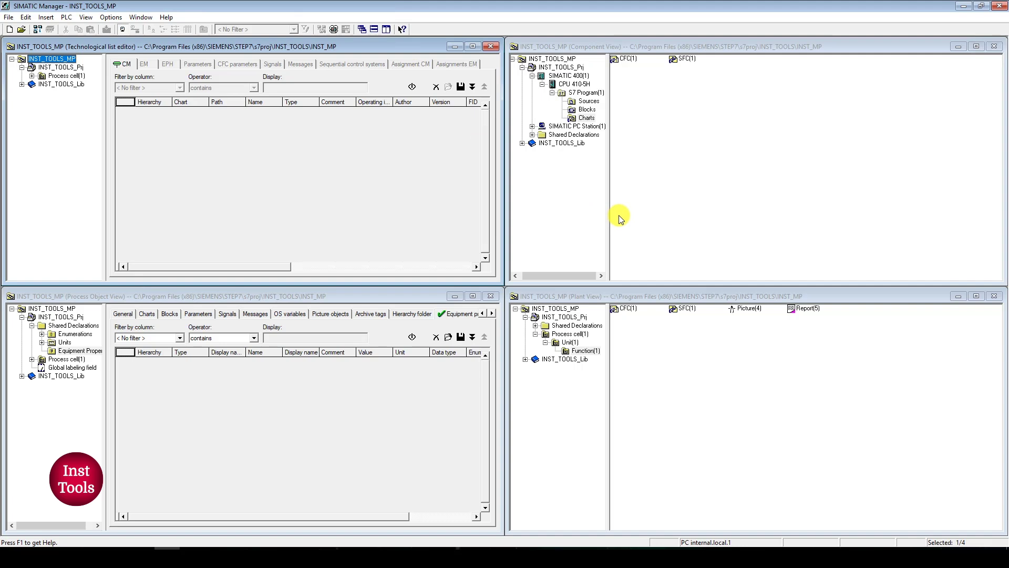
left_click(635, 135)
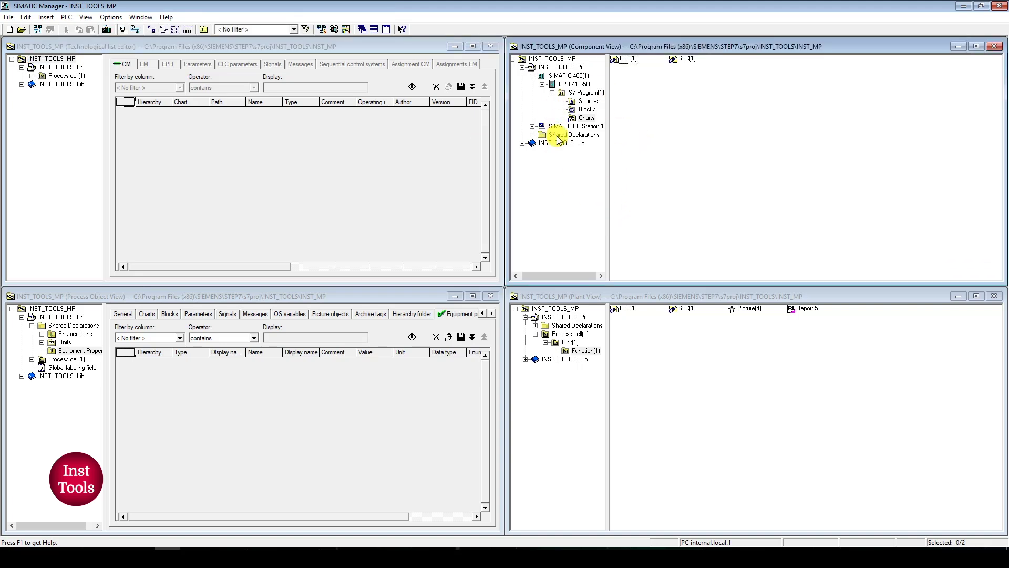
left_click(647, 389)
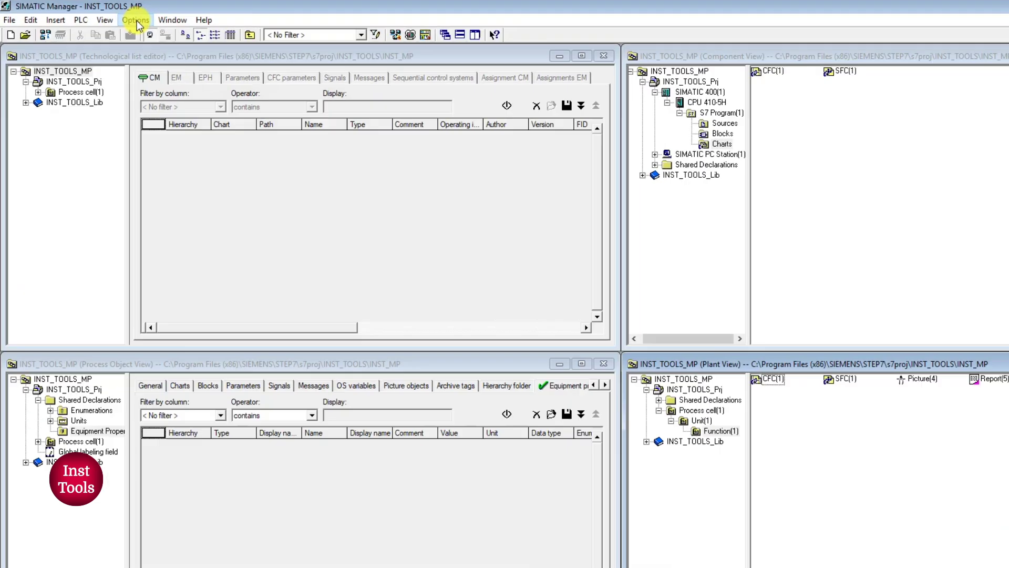
Step: Open Options > Customize to view the General tab's s7proj storage location
left_click(112, 17)
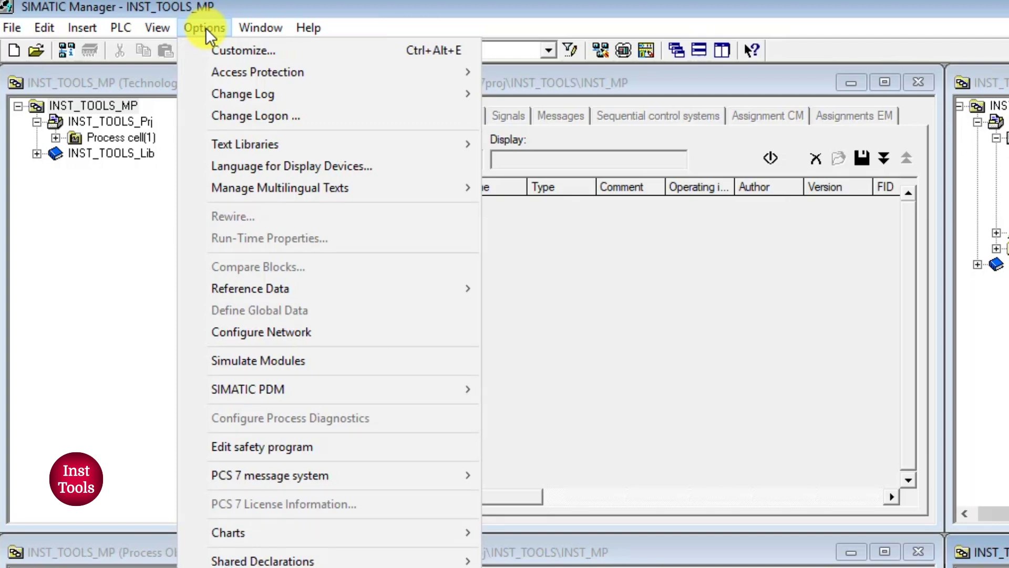
left_click(230, 51)
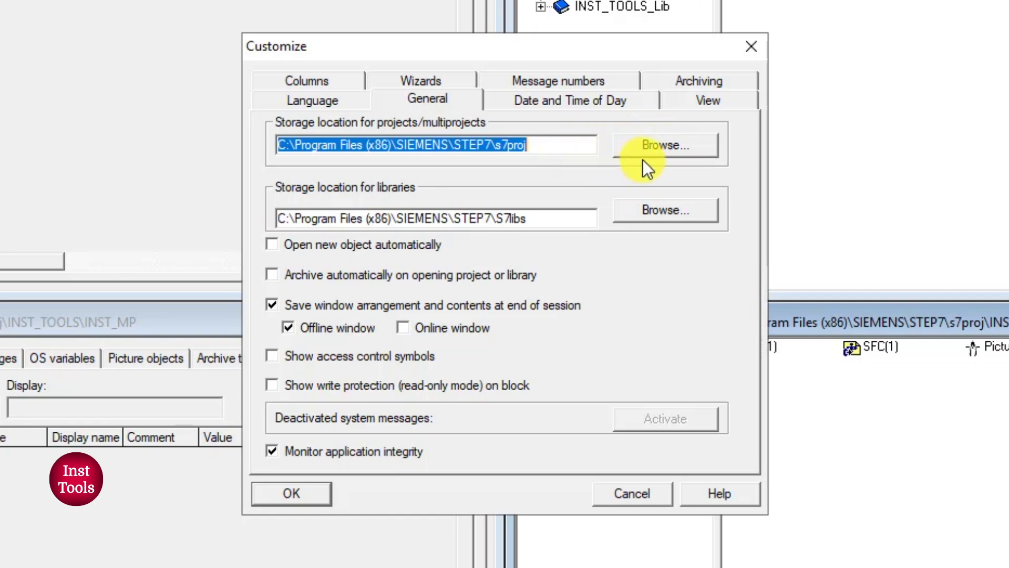
Step: Select English mnemonics on the Language tab, then view the Date and Time of Day format settings
left_click(309, 104)
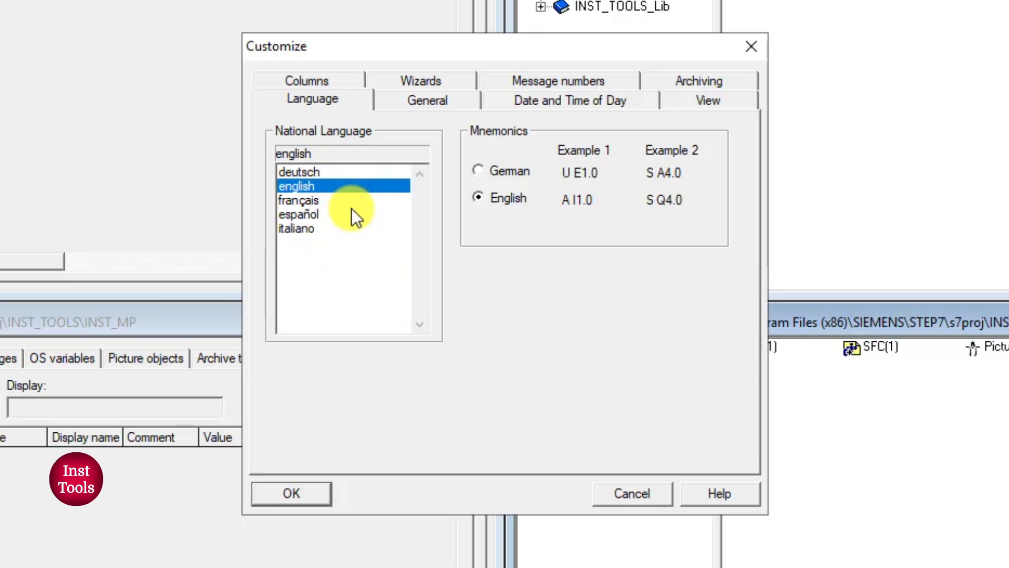
left_click(463, 206)
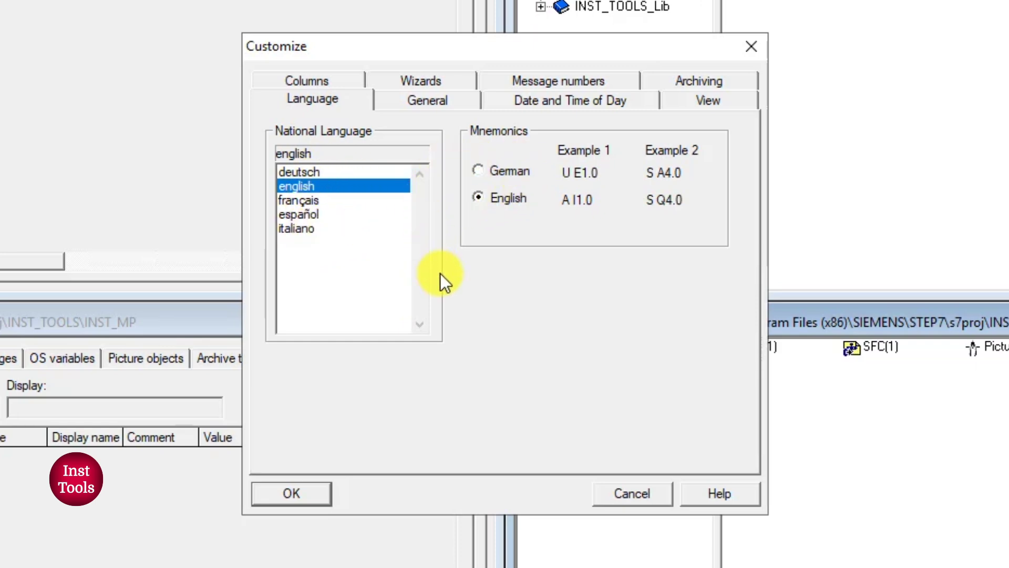
left_click(534, 102)
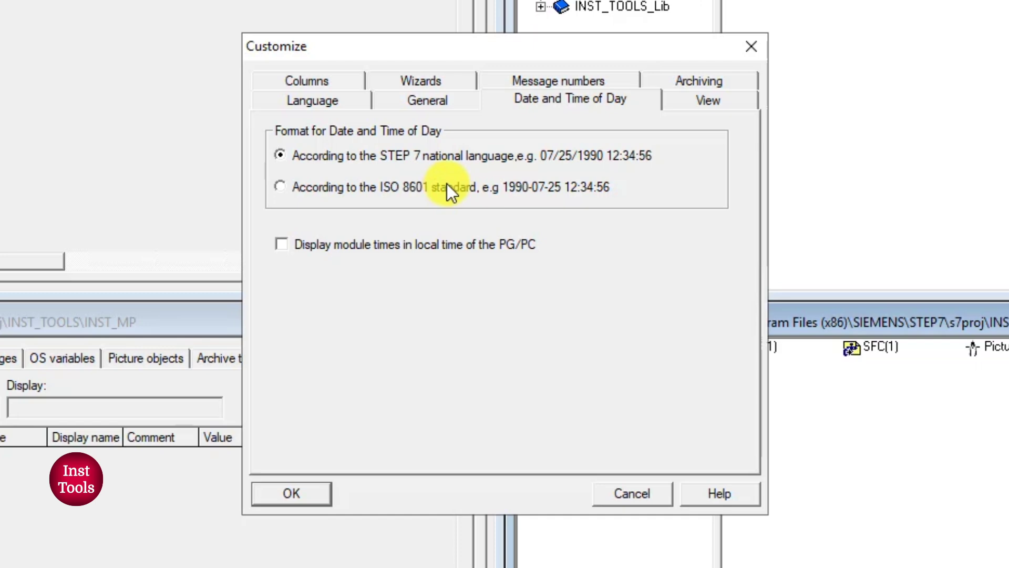
Step: Keep Component View as the default project view on the View tab, then view the Columns settings
left_click(710, 101)
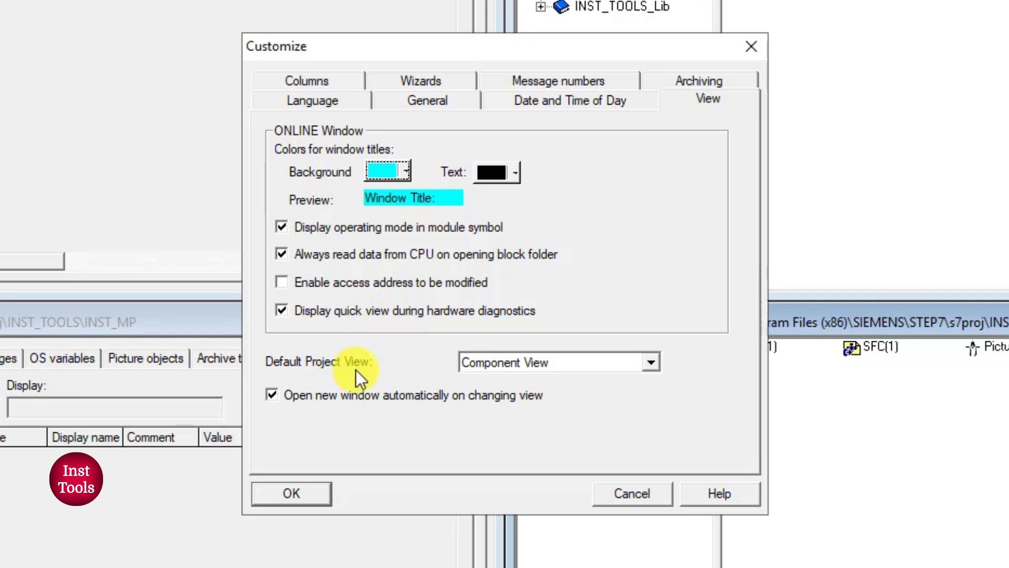
left_click(651, 360)
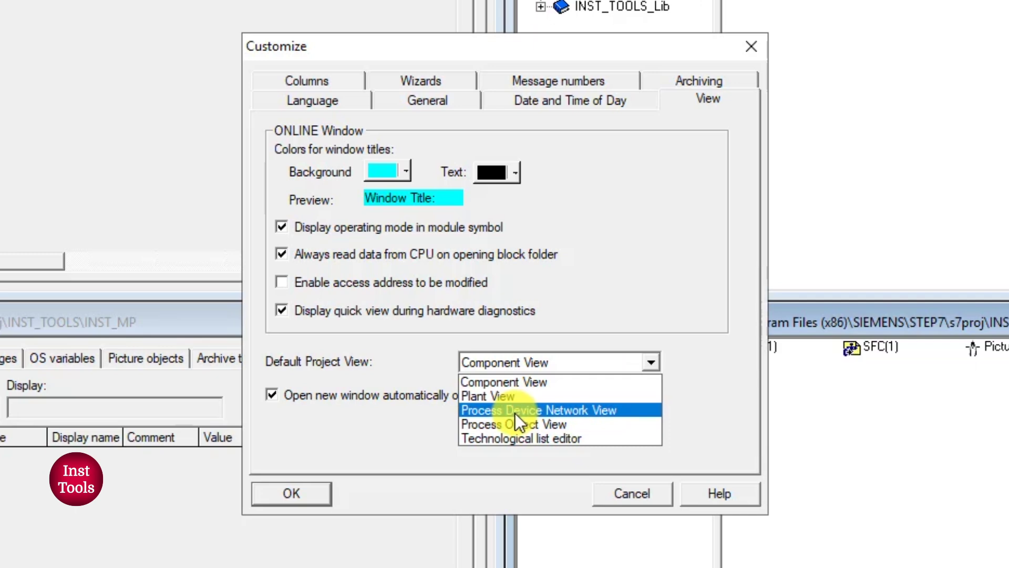
left_click(372, 342)
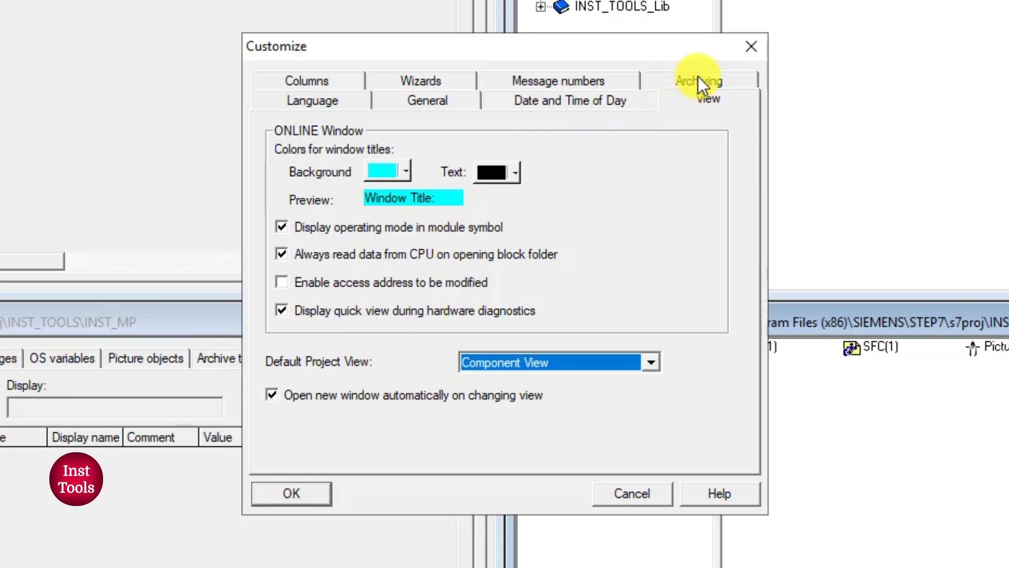
left_click(323, 78)
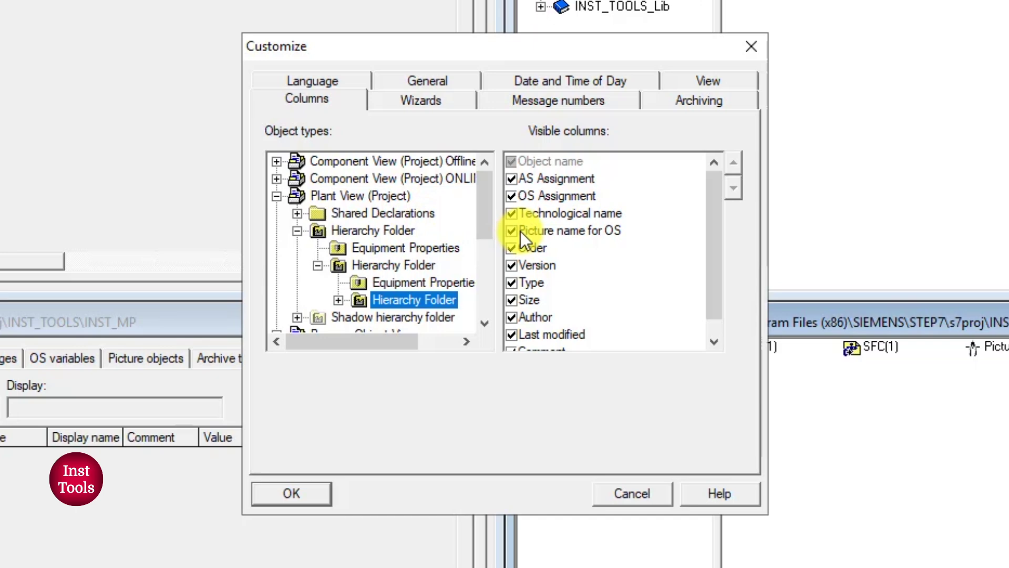
Step: Inspect visible columns for both Plant View Hierarchy Folder entries, then drag Customize to the upper right
scroll(541, 281, "down", 1)
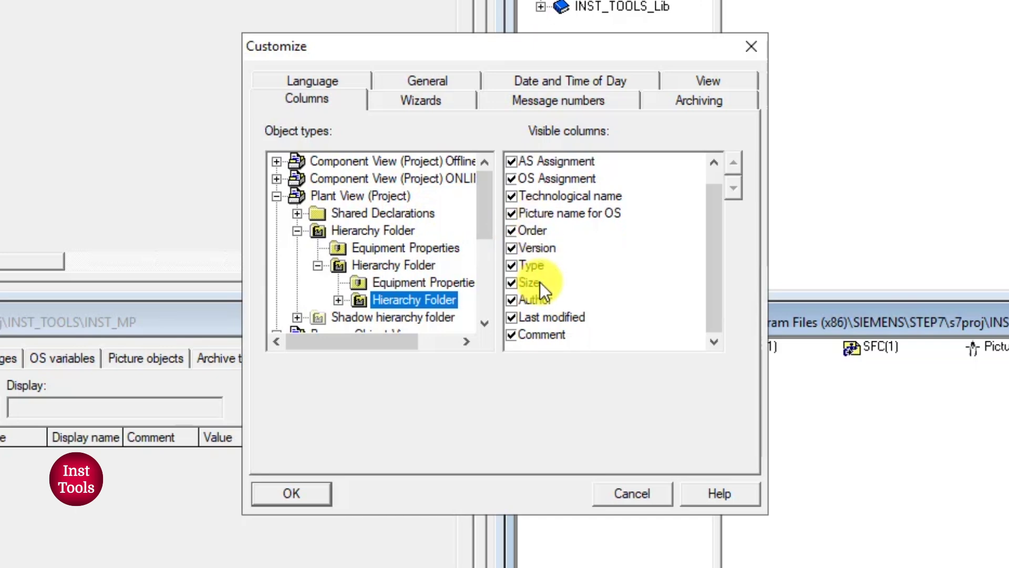
left_click(273, 197)
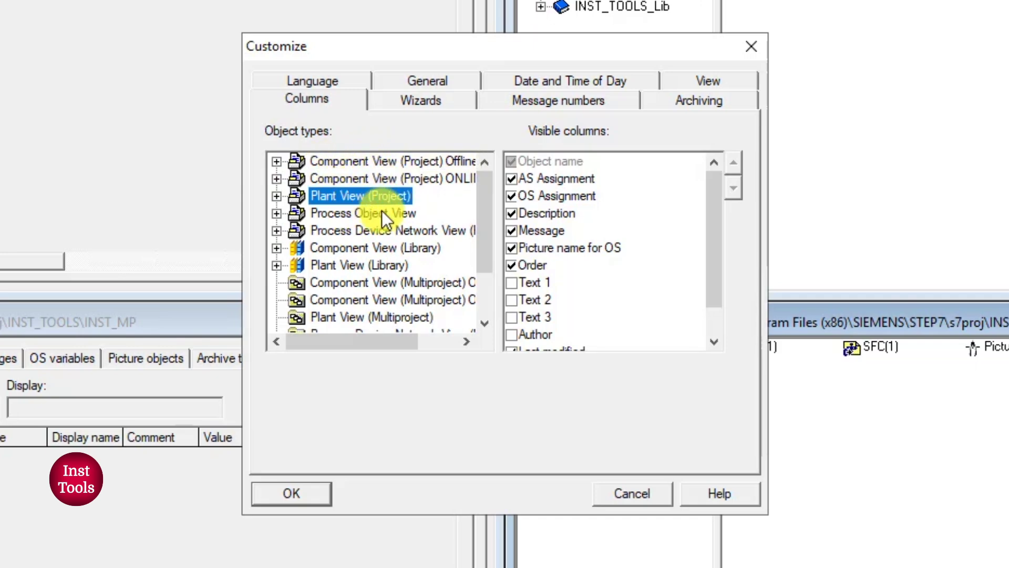
left_click(276, 196)
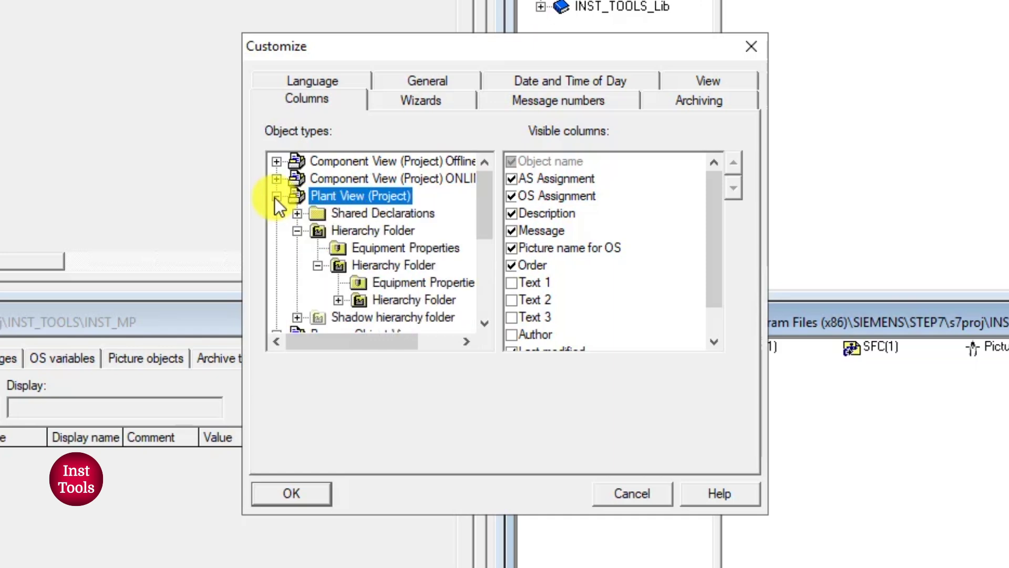
left_click(389, 300)
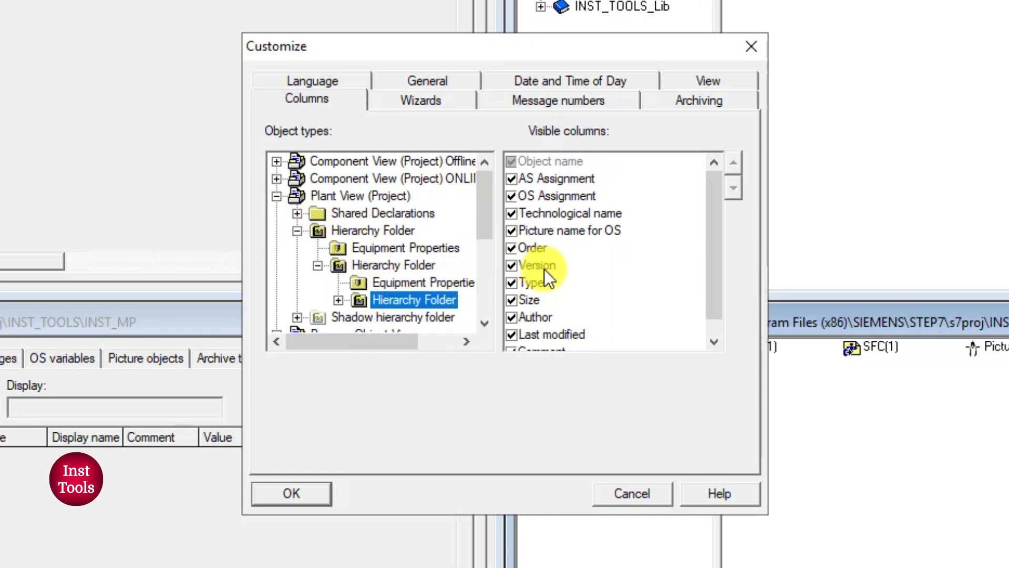
scroll(544, 269, "down", 1)
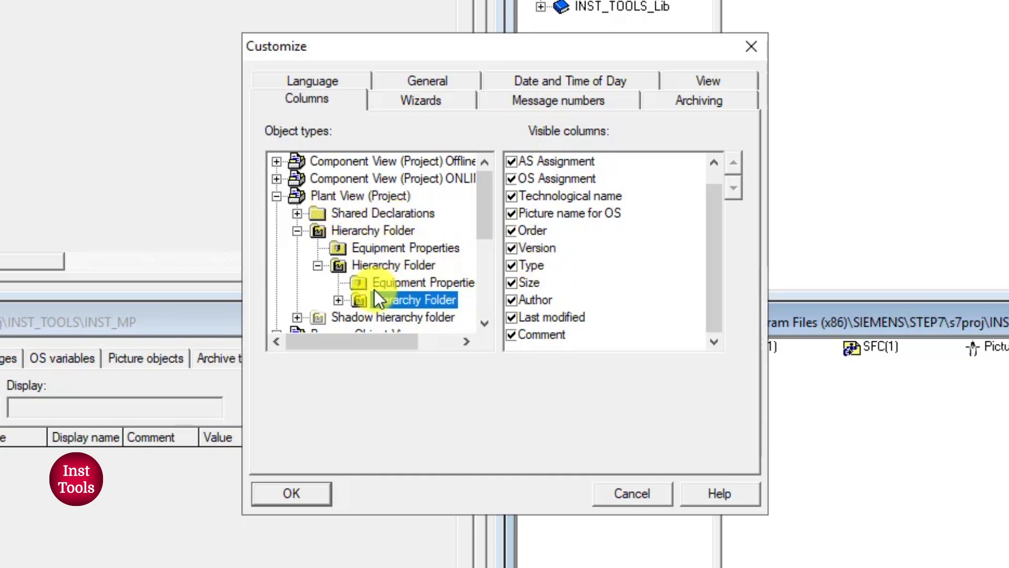
left_click(351, 232)
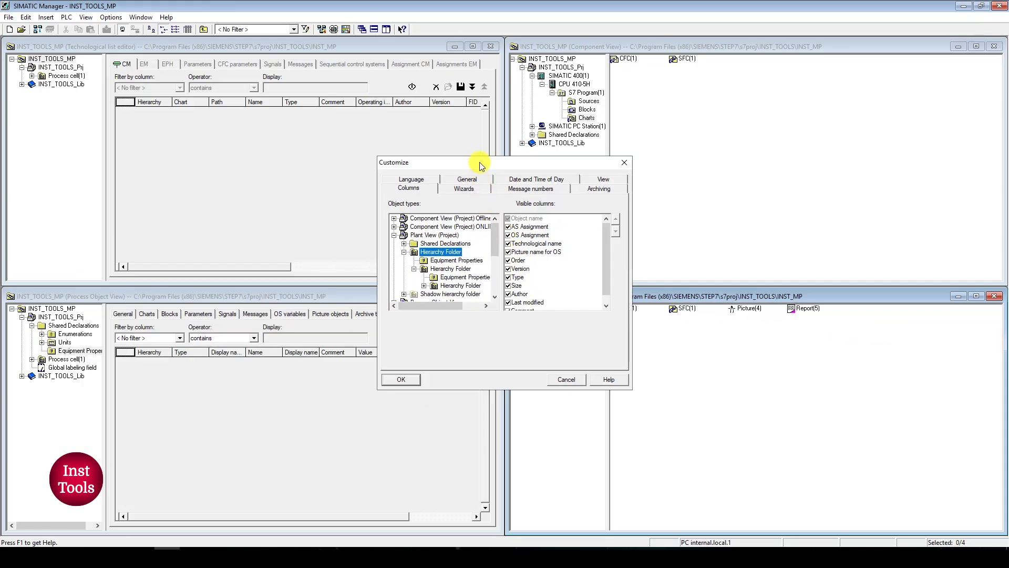
left_click_drag(480, 161, 741, 88)
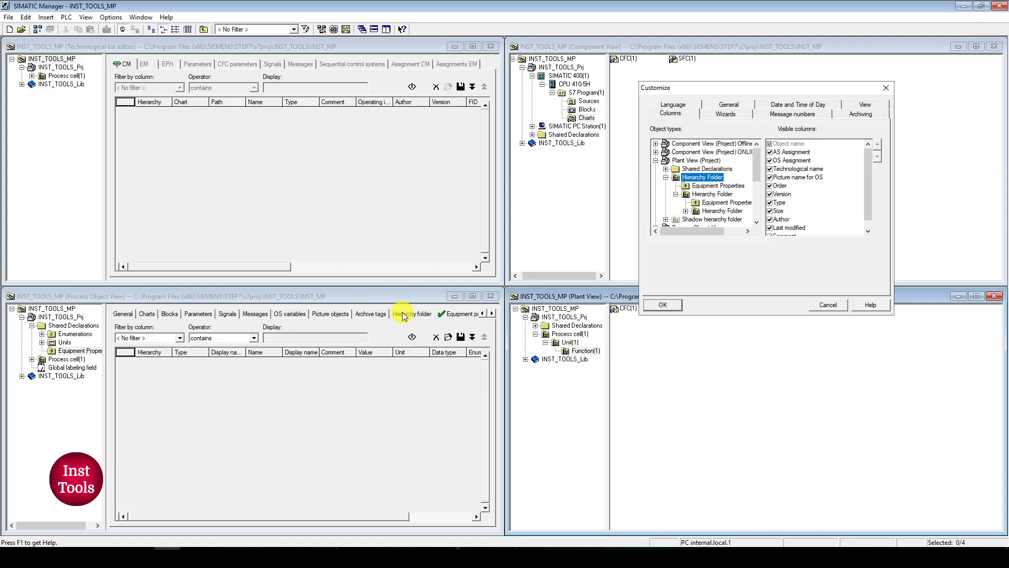
Step: Cancel Customize, list INST_TOOLS_Prj's three hierarchy folders, and reopen the Customize dialog
left_click(829, 306)
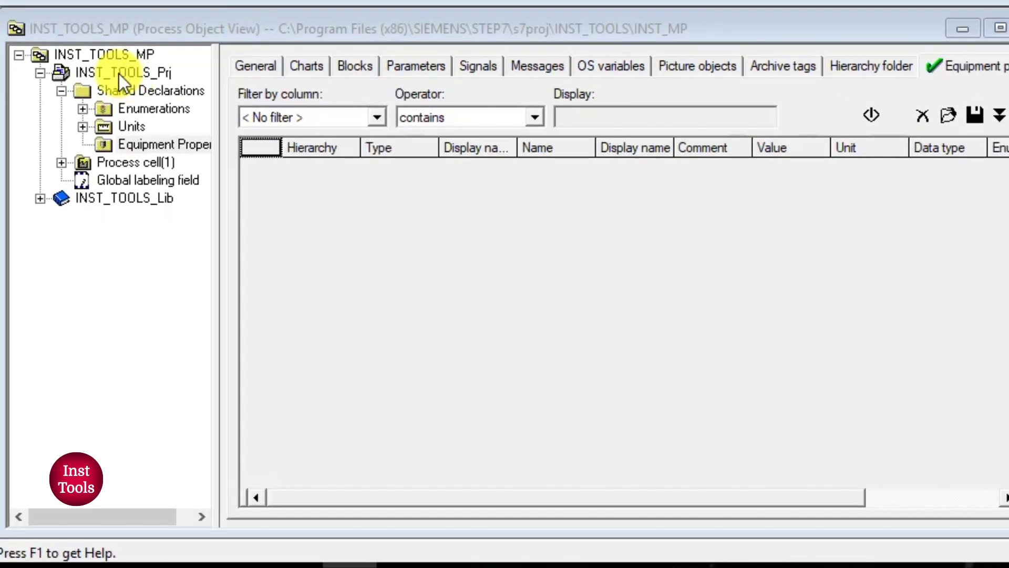
left_click(58, 318)
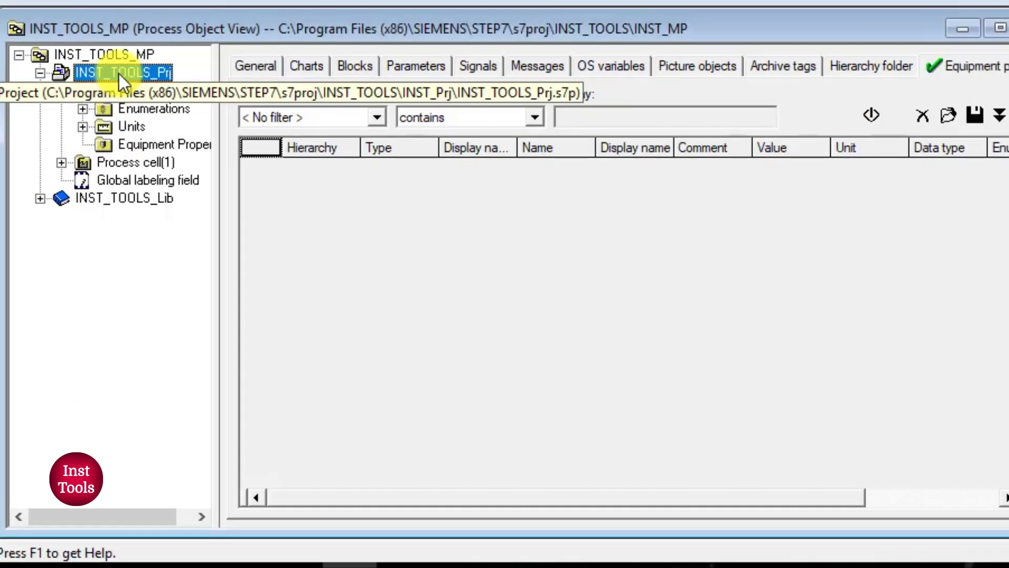
left_click(850, 68)
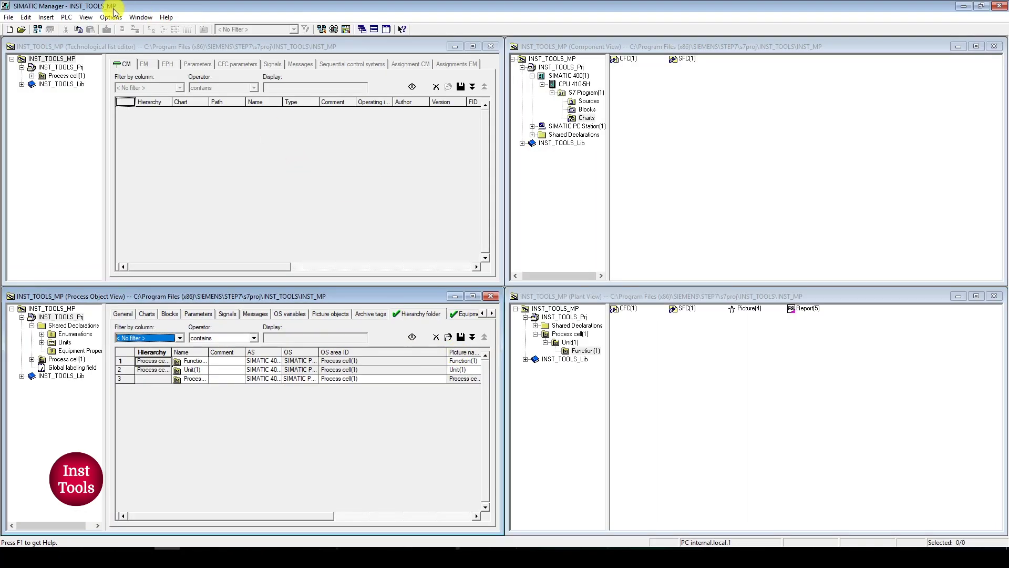
left_click(111, 18)
Step: In Customize Columns, uncheck Author and Last modified for Process Object View hierarchy folders and confirm
left_click(126, 29)
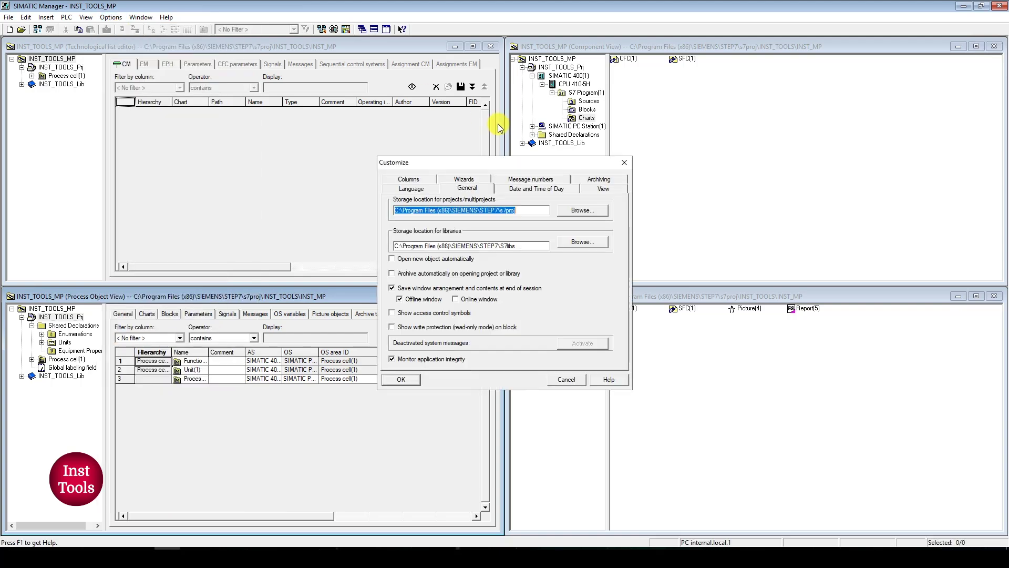
left_click(410, 180)
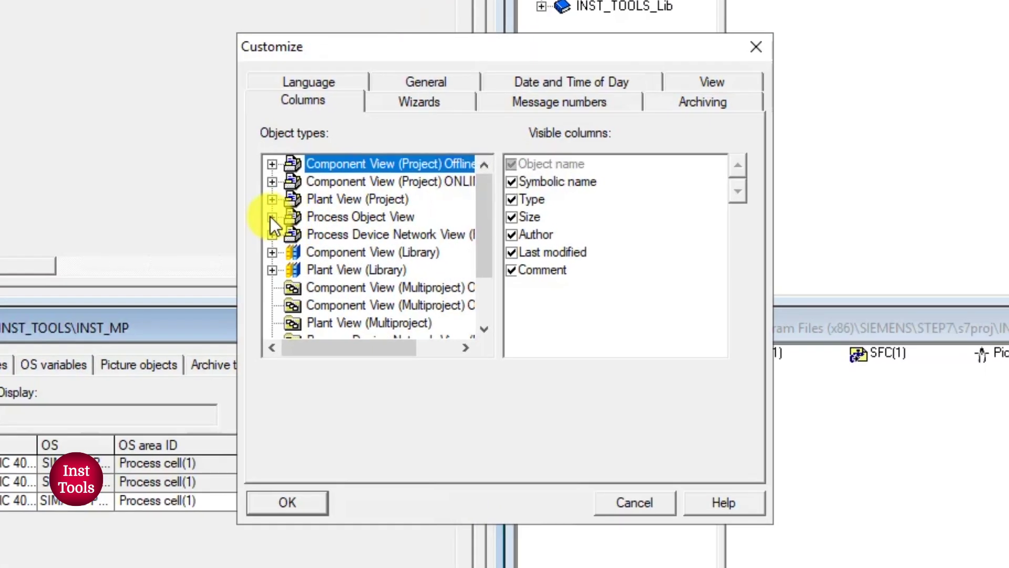
left_click(272, 217)
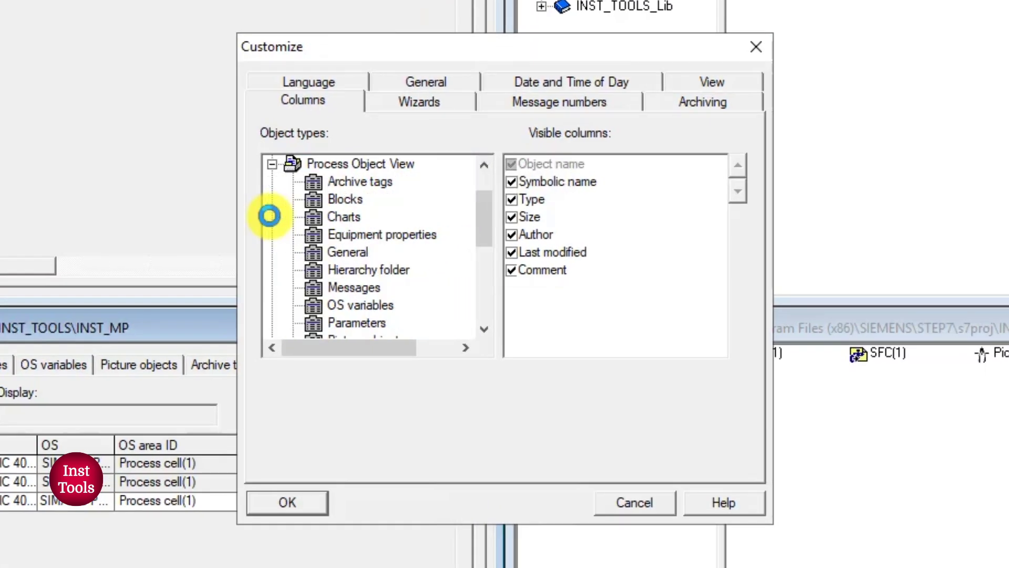
scroll(353, 202, "down", 1)
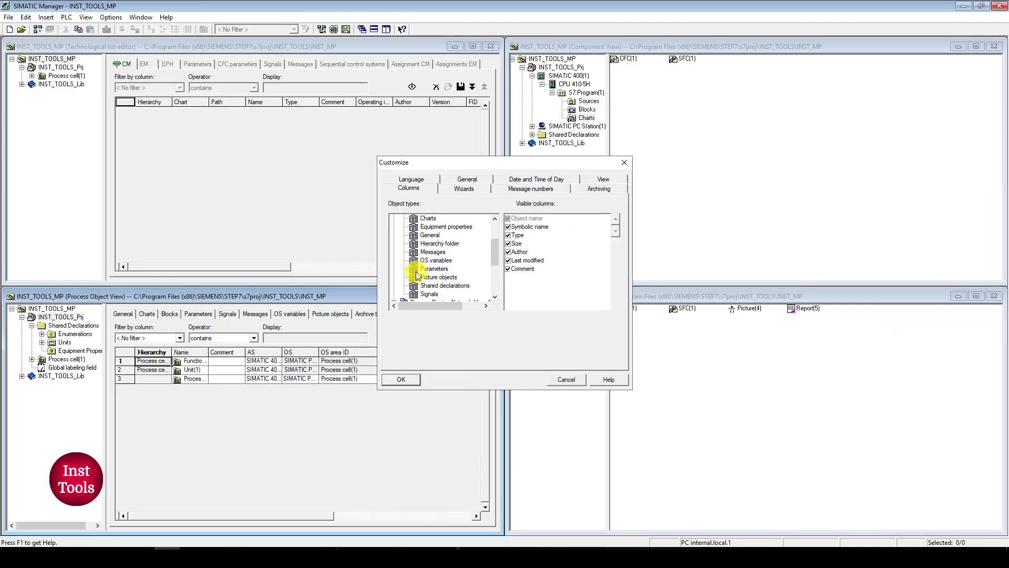
left_click_drag(430, 161, 628, 90)
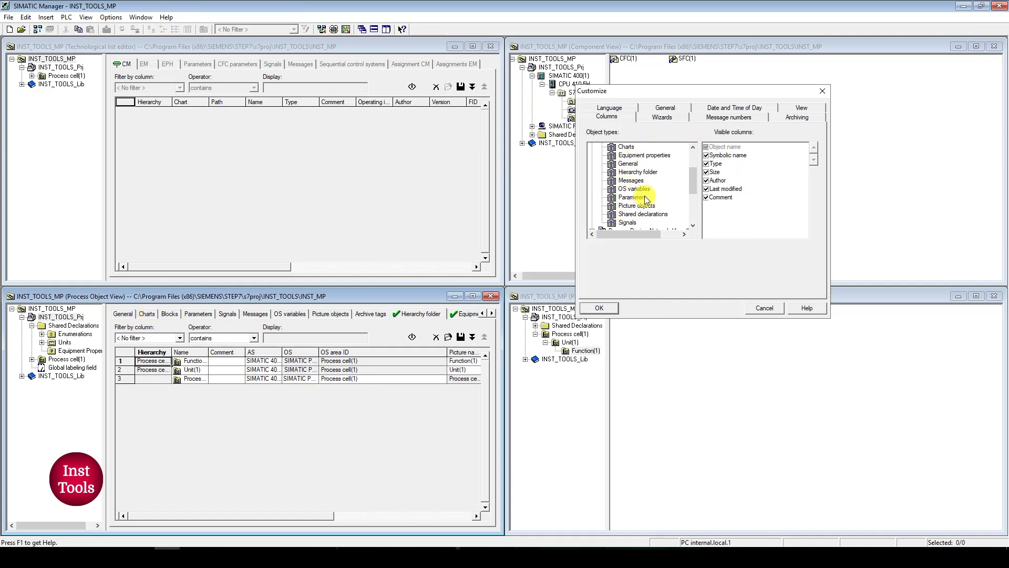
left_click(626, 173)
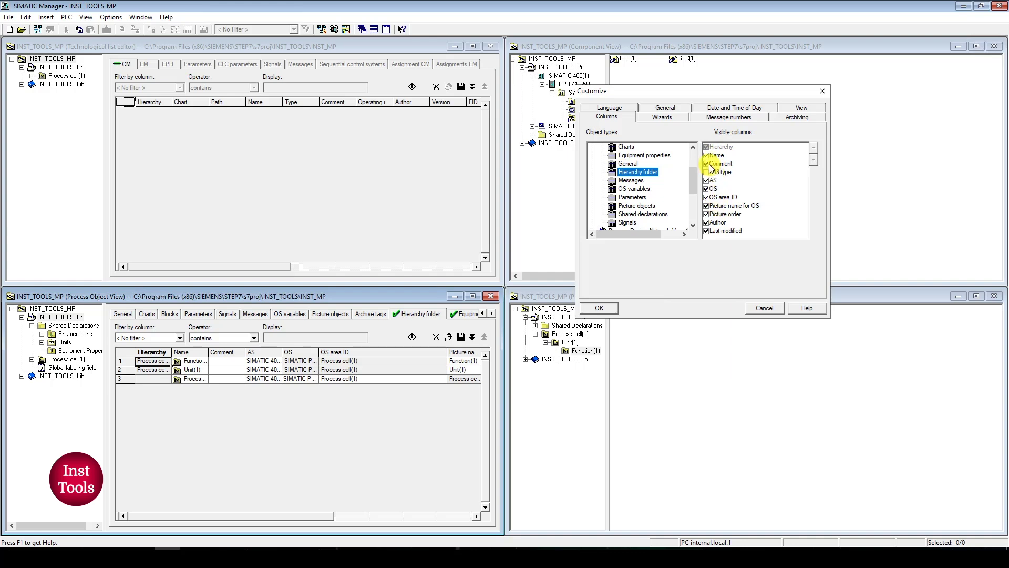
left_click(707, 222)
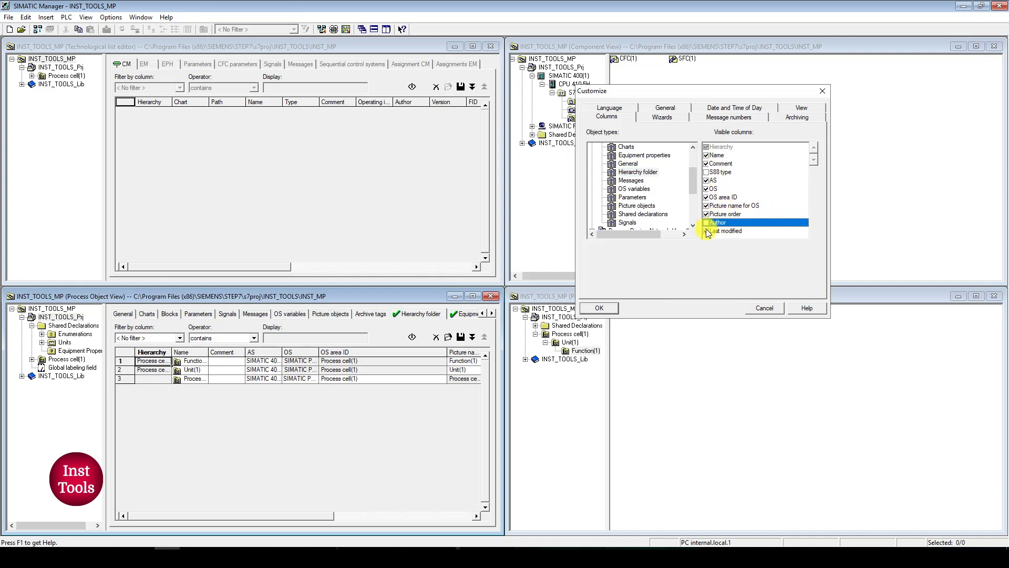
left_click(707, 231)
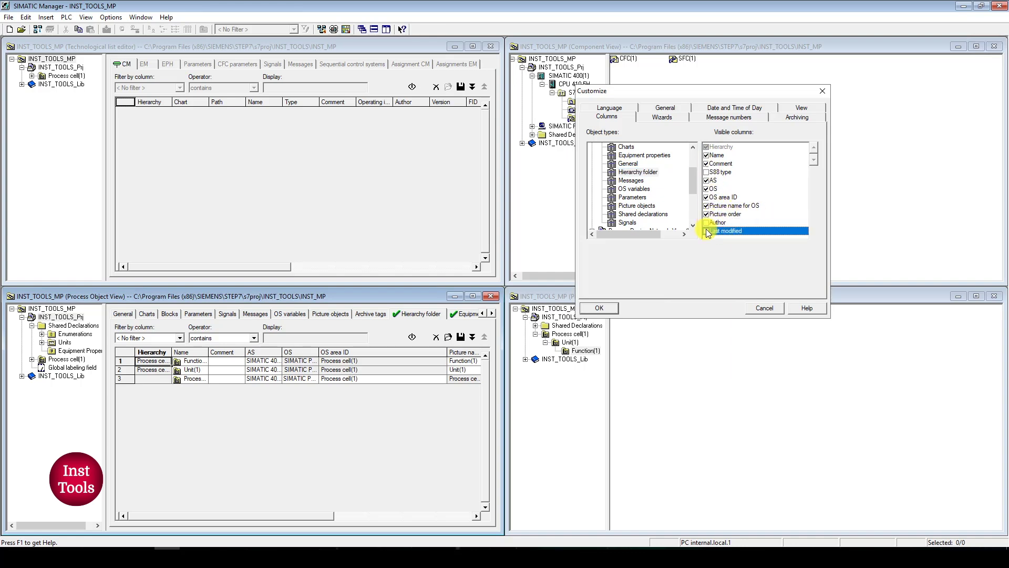
left_click(604, 307)
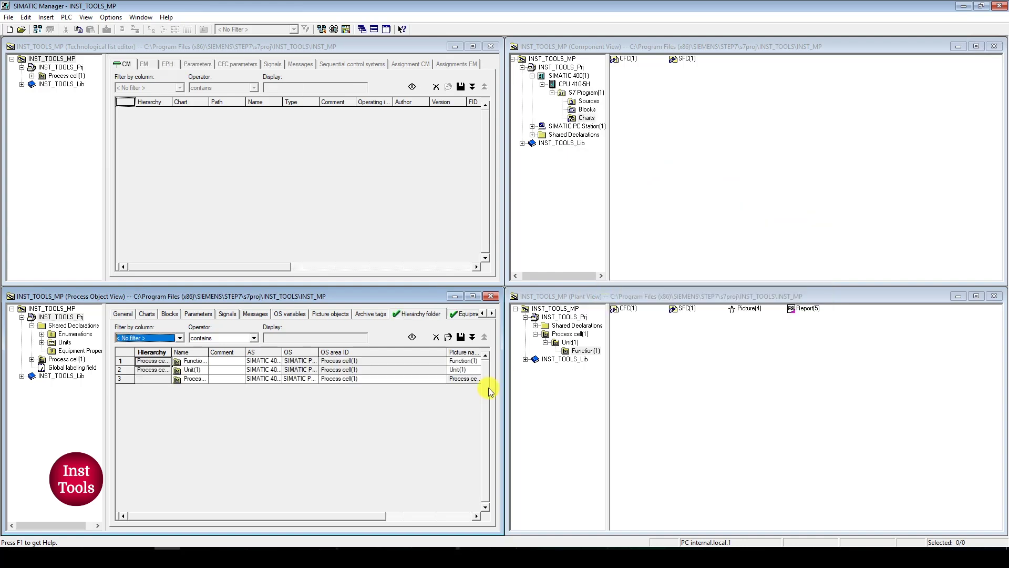
Step: Reopen Options > Customize, glance at the online window colours, then reach the Columns settings
left_click(473, 516)
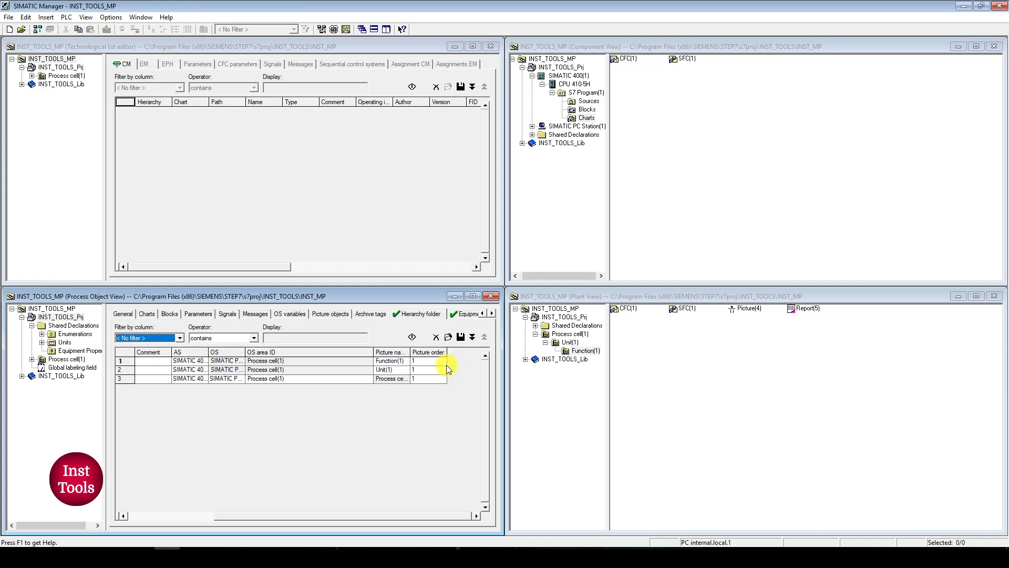
left_click(111, 17)
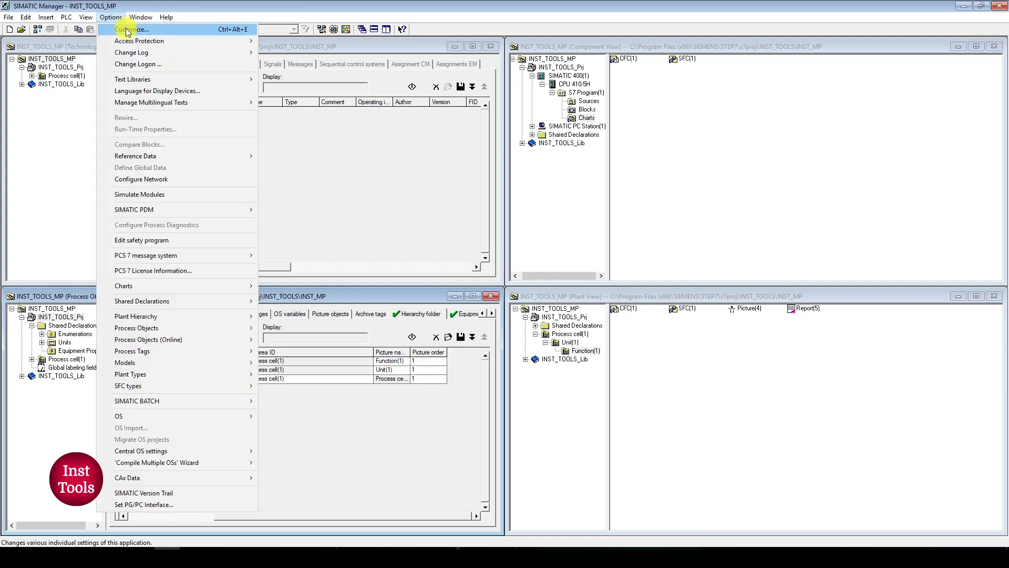
left_click(127, 30)
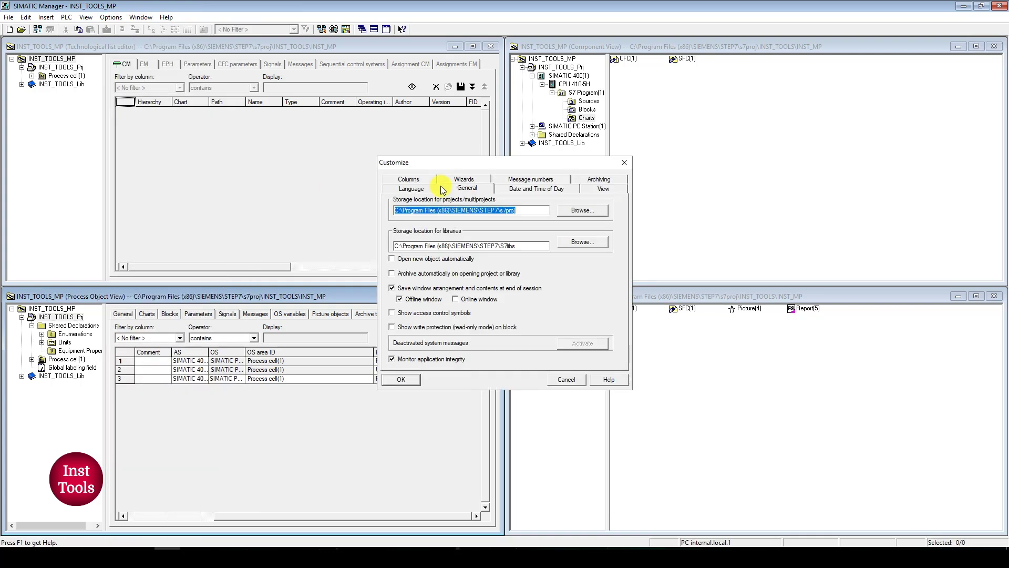
left_click(603, 190)
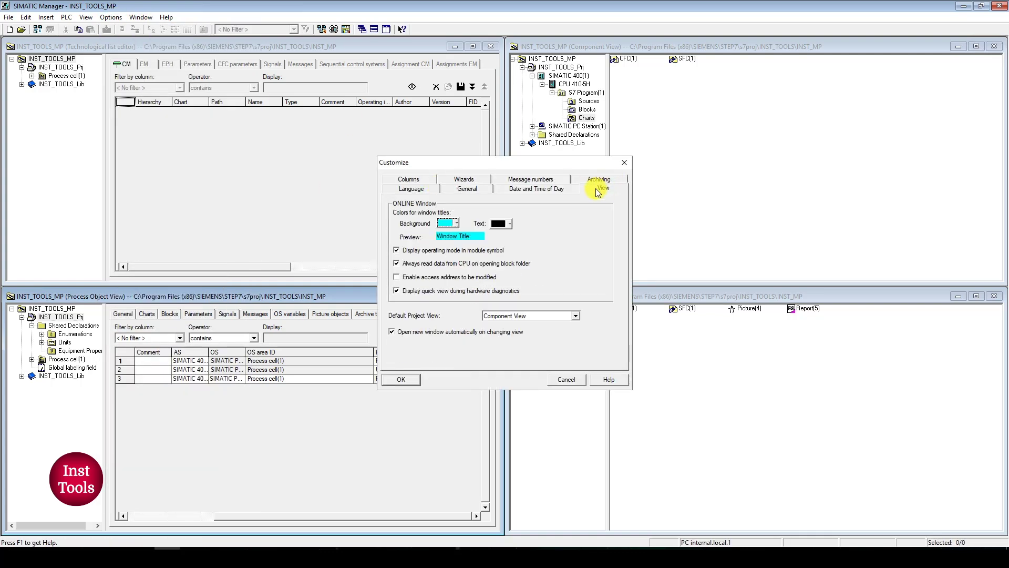
left_click(409, 179)
Step: Re-check Author and Last modified for Process Object View hierarchy folders and apply
left_click(422, 245)
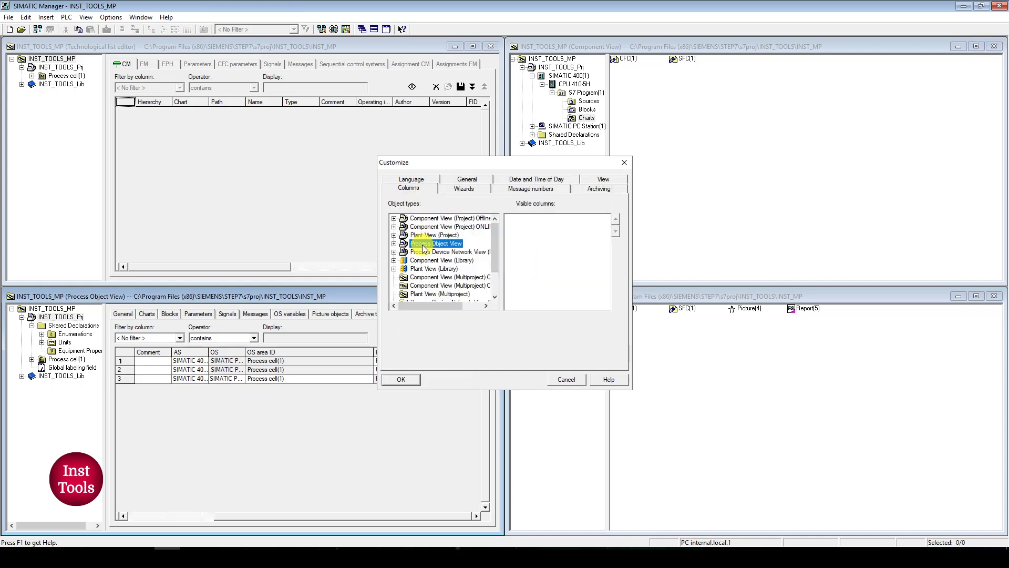
left_click(394, 243)
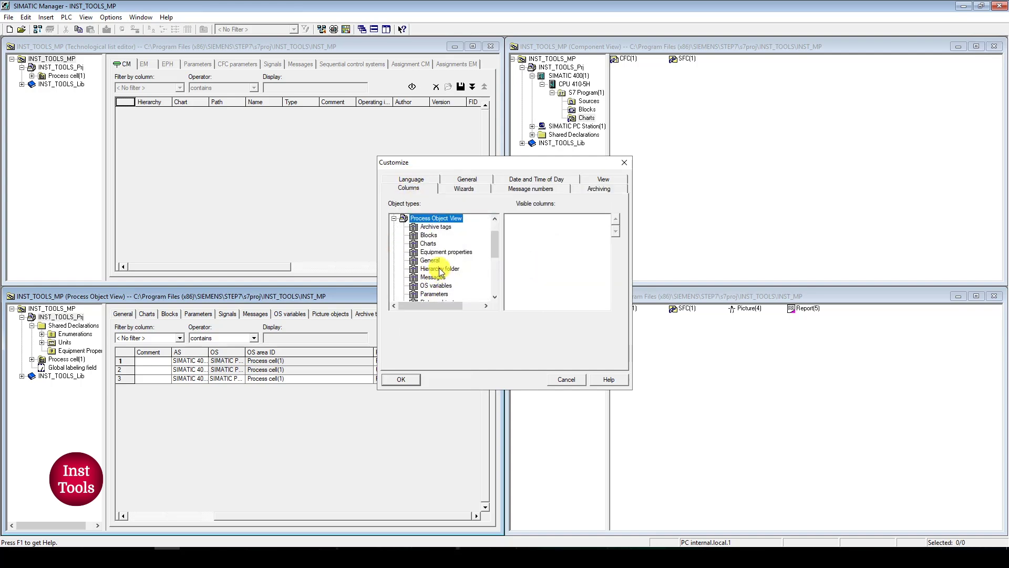
left_click(430, 261)
left_click(433, 269)
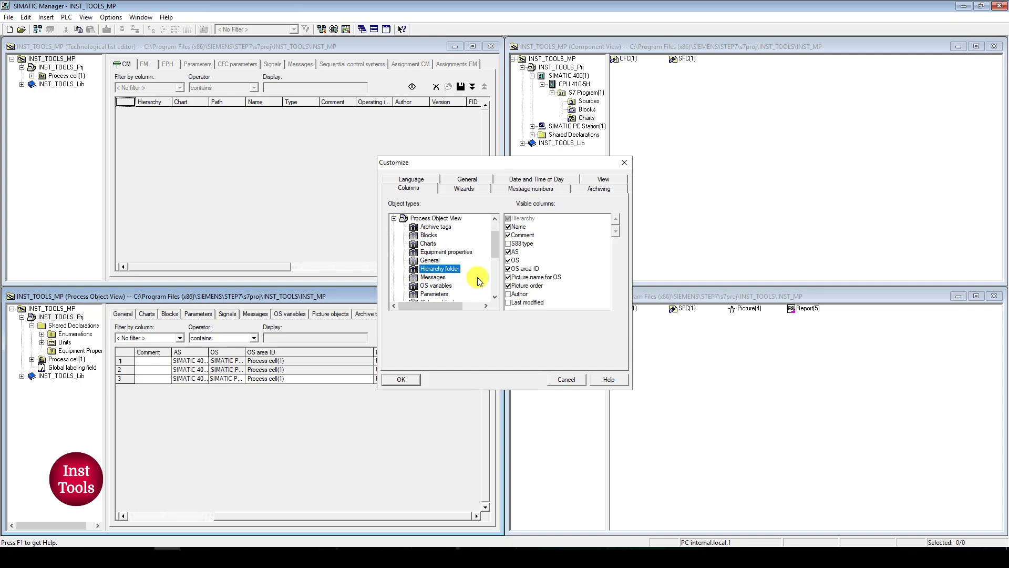
left_click(508, 294)
left_click(509, 303)
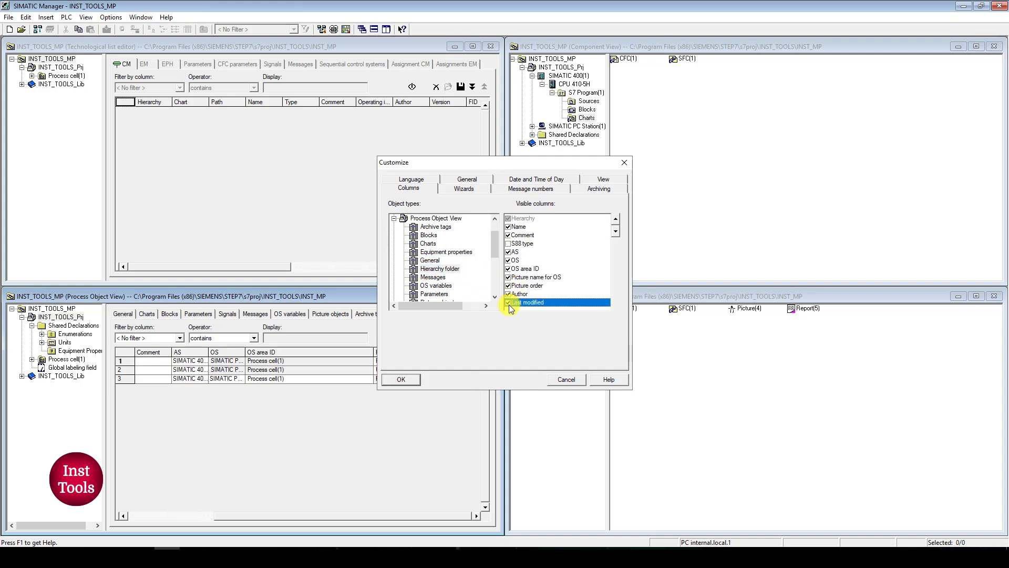
left_click(401, 379)
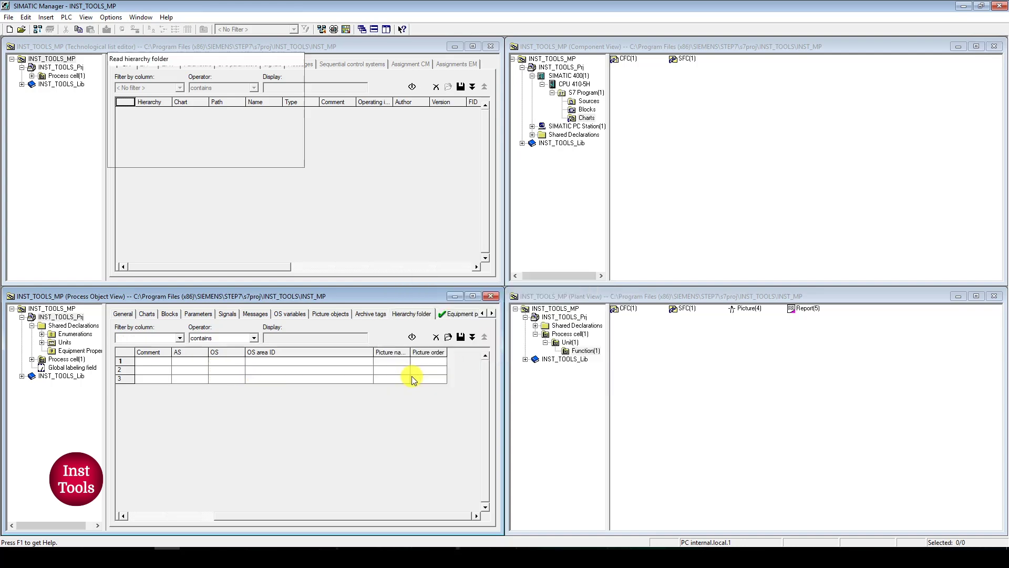
left_click(476, 517)
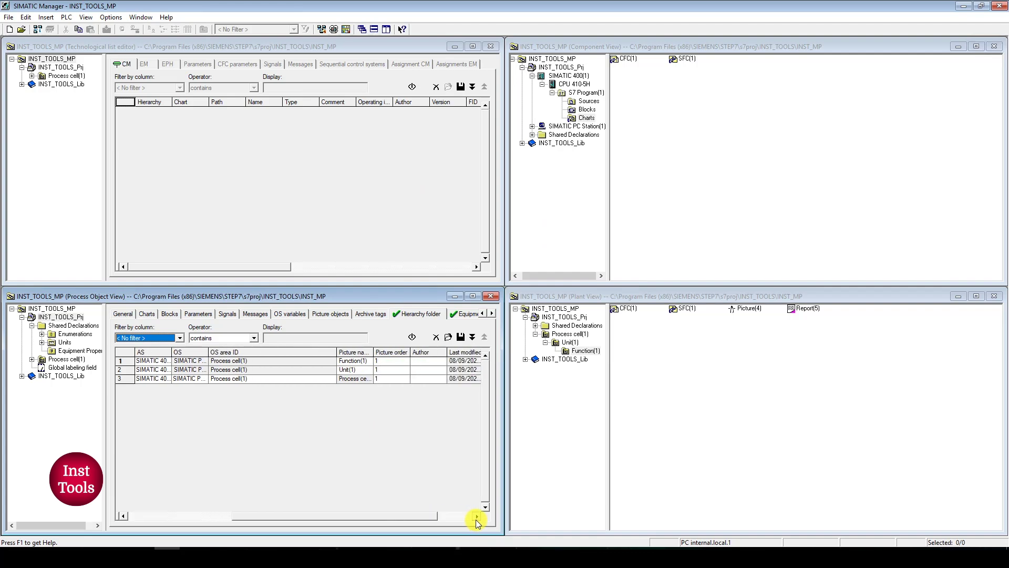
Step: Review Component View's Columns settings in Customize, then close it to show the CFC/SFC detail table
left_click(476, 516)
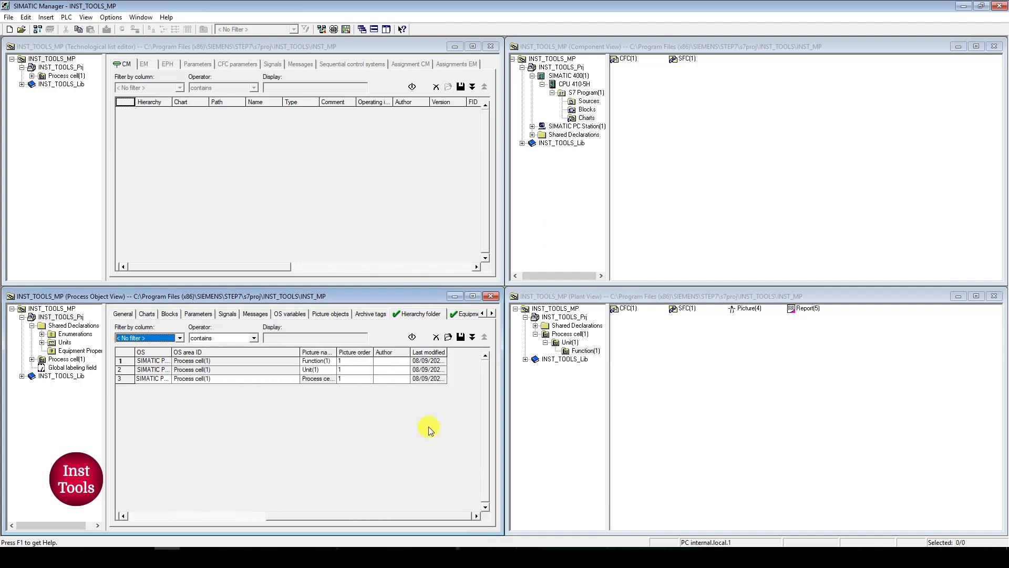
left_click(112, 16)
left_click(131, 29)
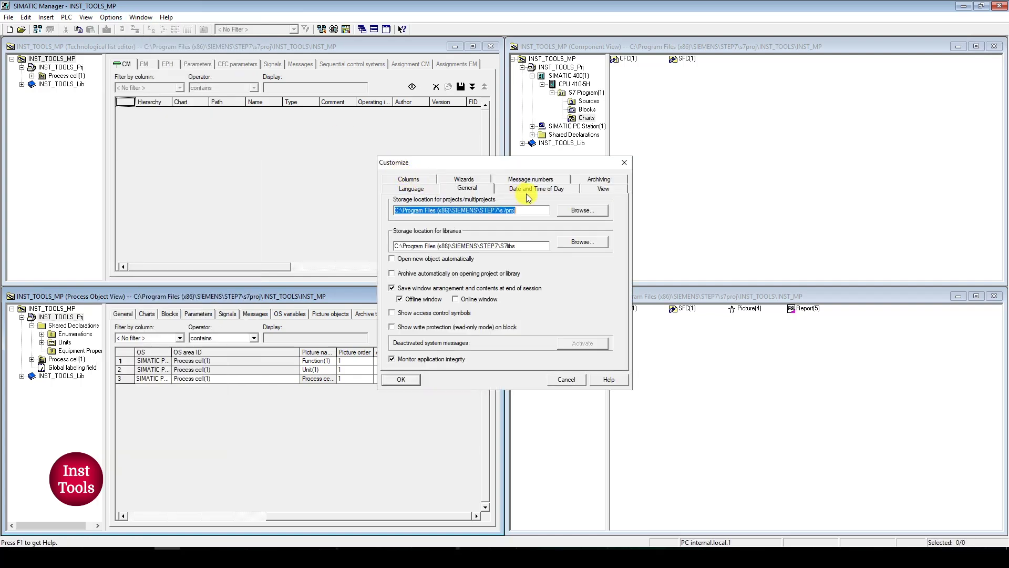
left_click(410, 180)
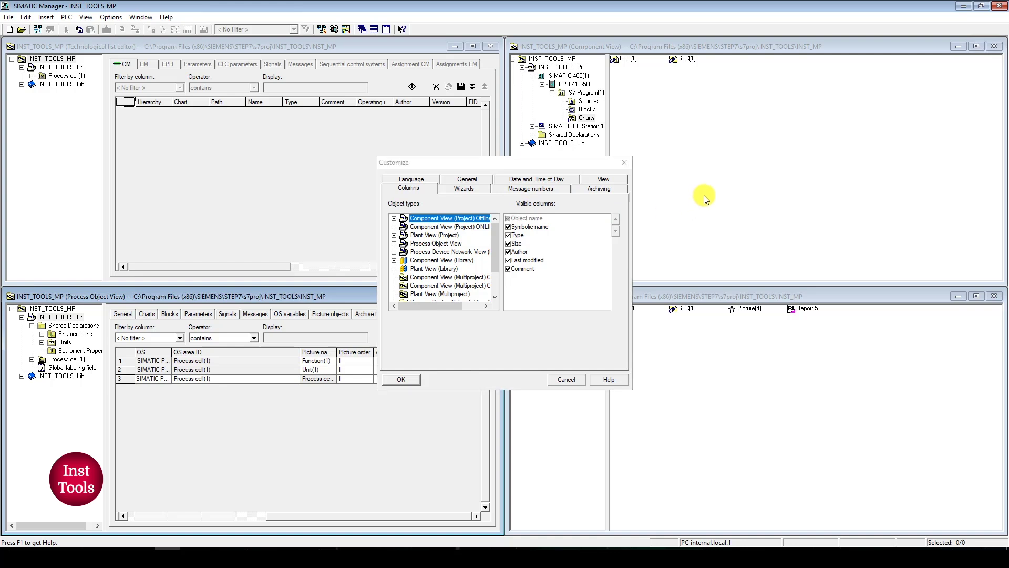
left_click(624, 163)
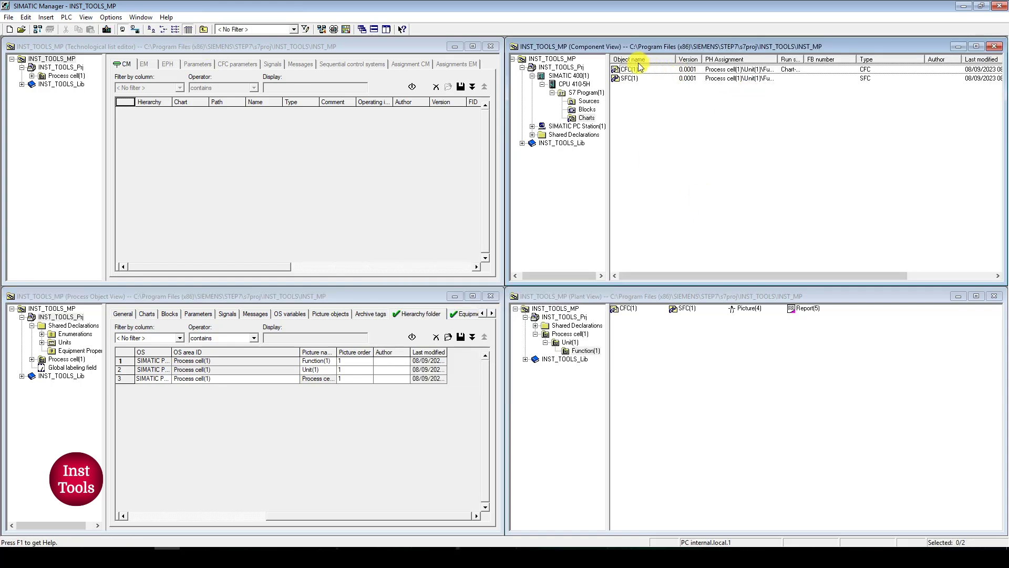
Step: Reopen Customize at its Columns settings and collapse then re-expand the Component View object tree
left_click(111, 17)
left_click(113, 30)
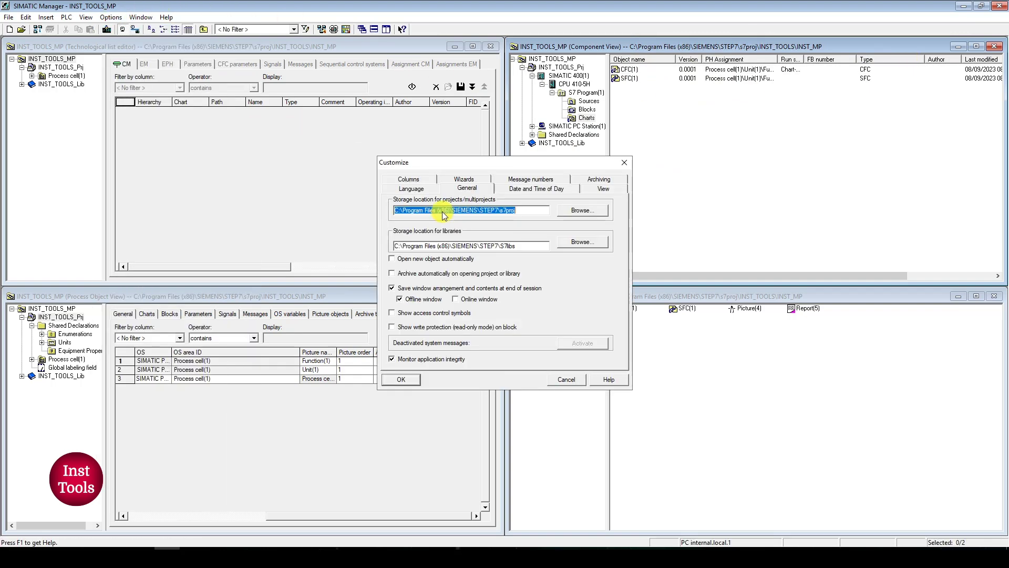
left_click(327, 111)
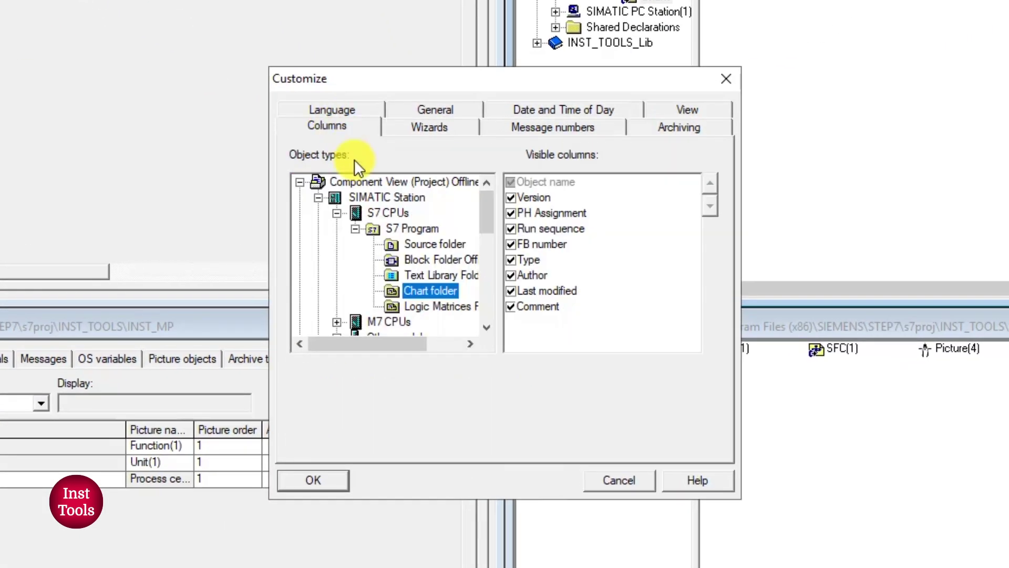
left_click(300, 182)
left_click(299, 182)
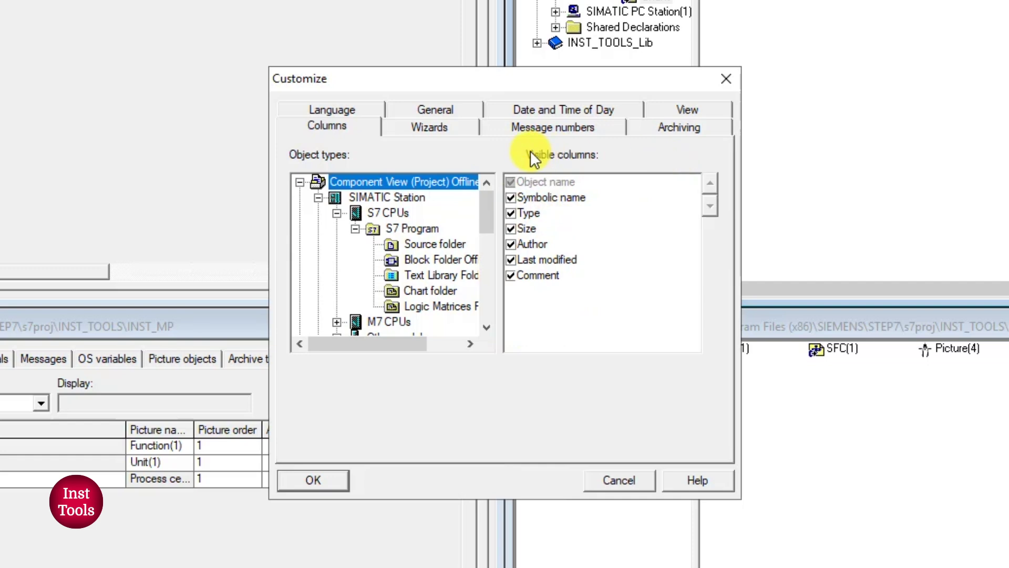
left_click(596, 130)
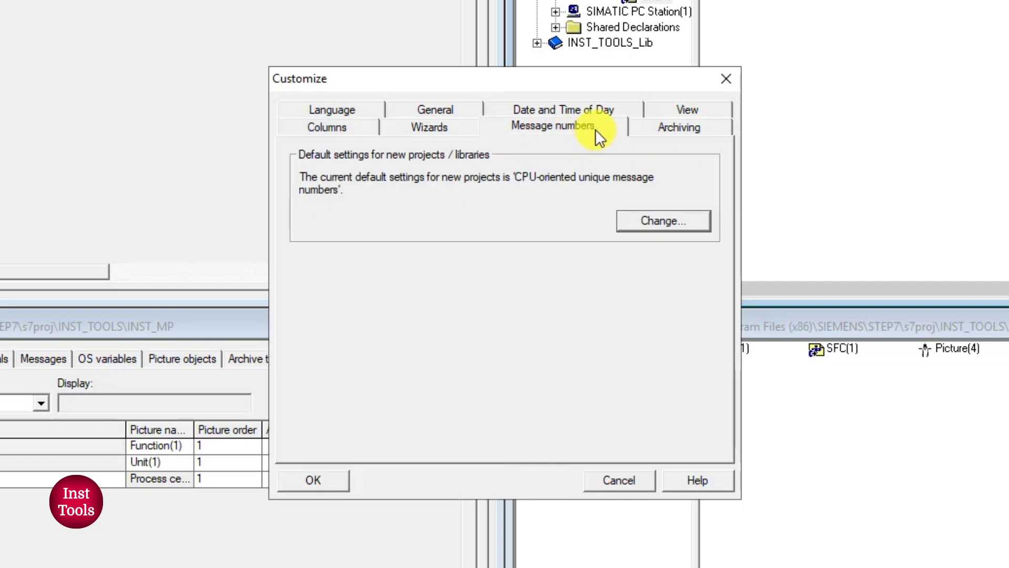
left_click(642, 216)
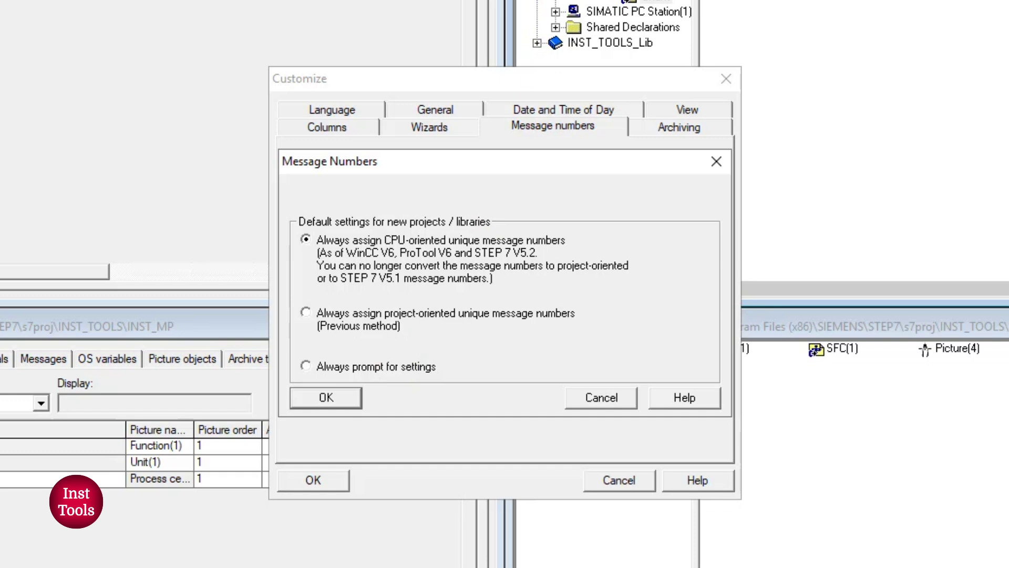
left_click(335, 397)
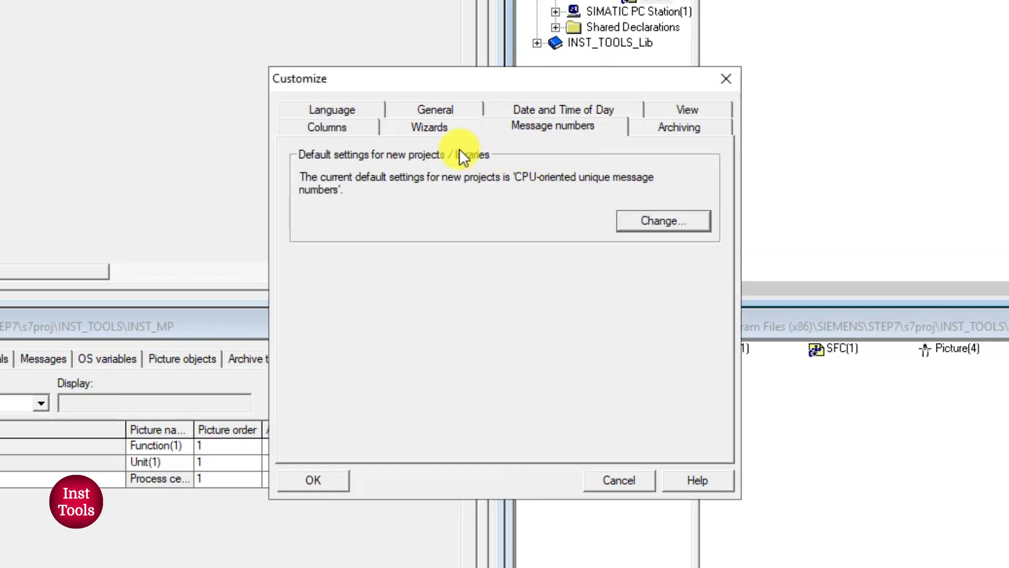
Step: Show the Wizards settings, where PCS 7 starts as the New Project wizard
left_click(447, 128)
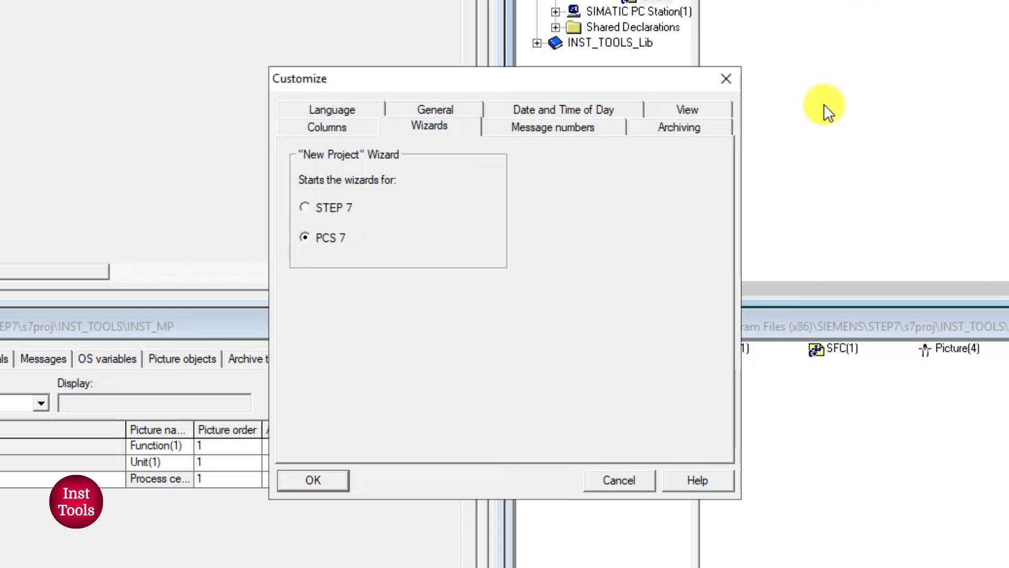
Step: Show the Archiving settings, ticking then unticking the fixed archive directory 'Use' option
left_click(671, 131)
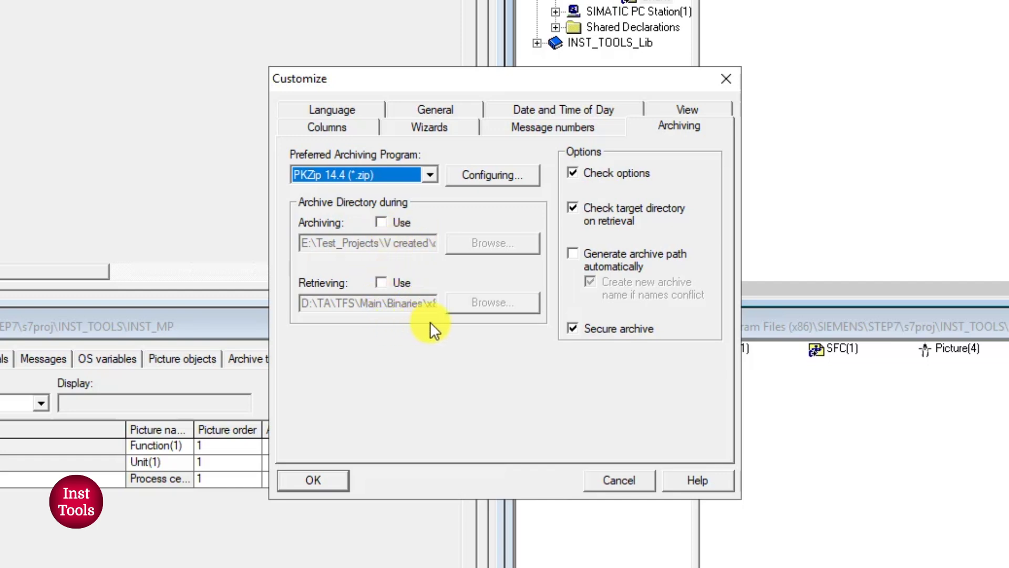
left_click(380, 223)
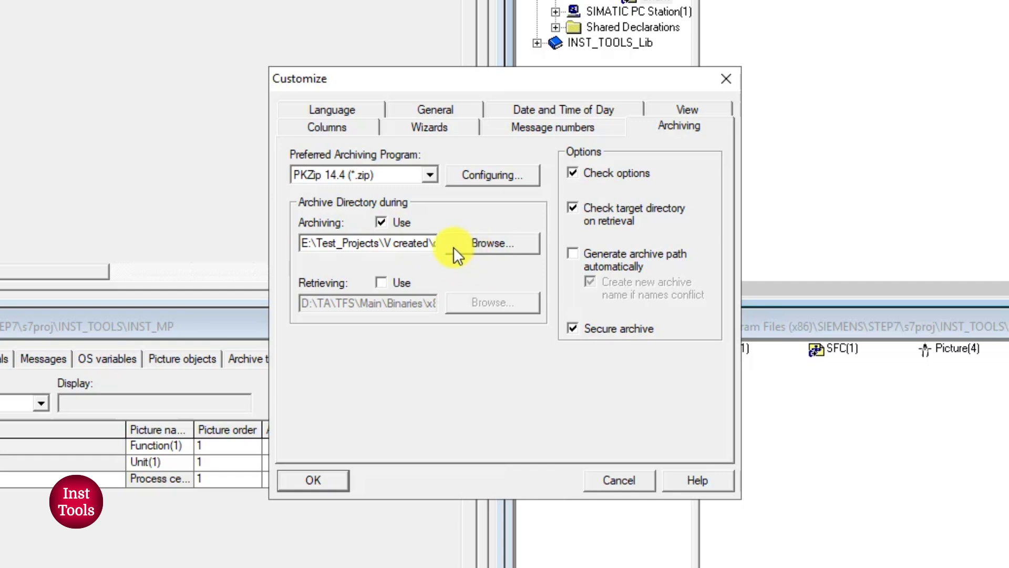
left_click(381, 222)
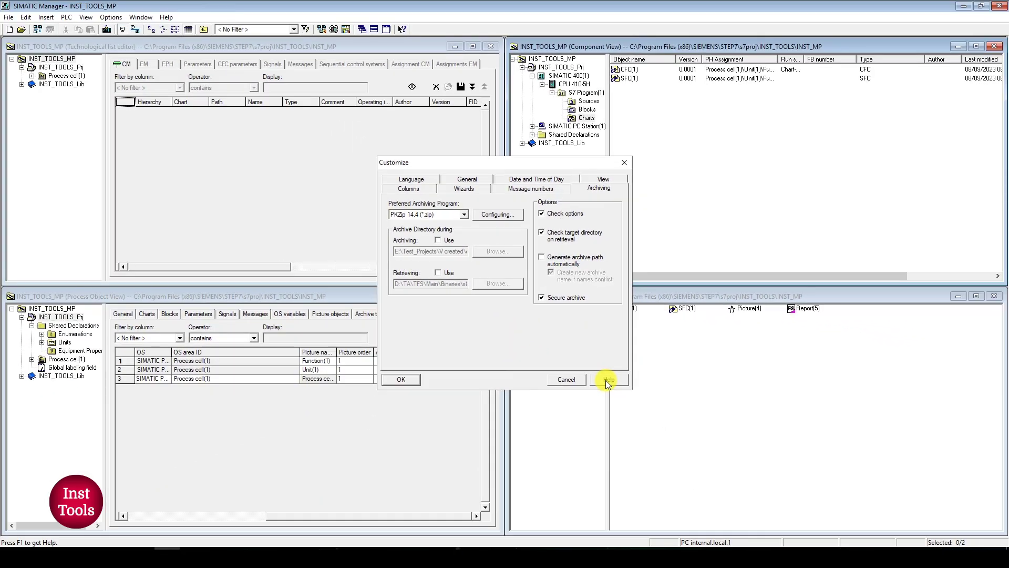
Step: Read the archiving help, reopen it with F1, then close the help and the Customize dialog
left_click(608, 380)
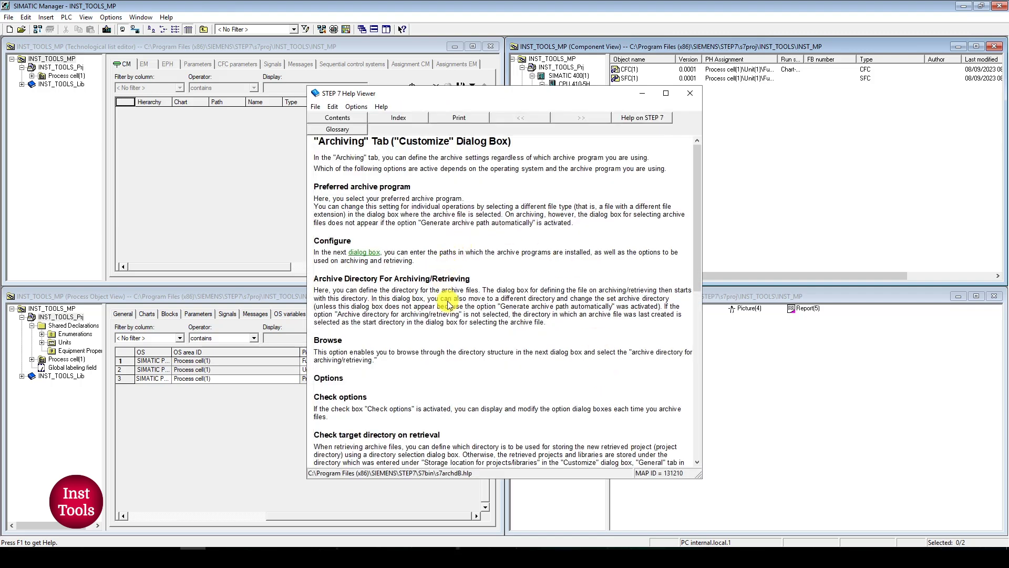
scroll(505, 263, "down", 5)
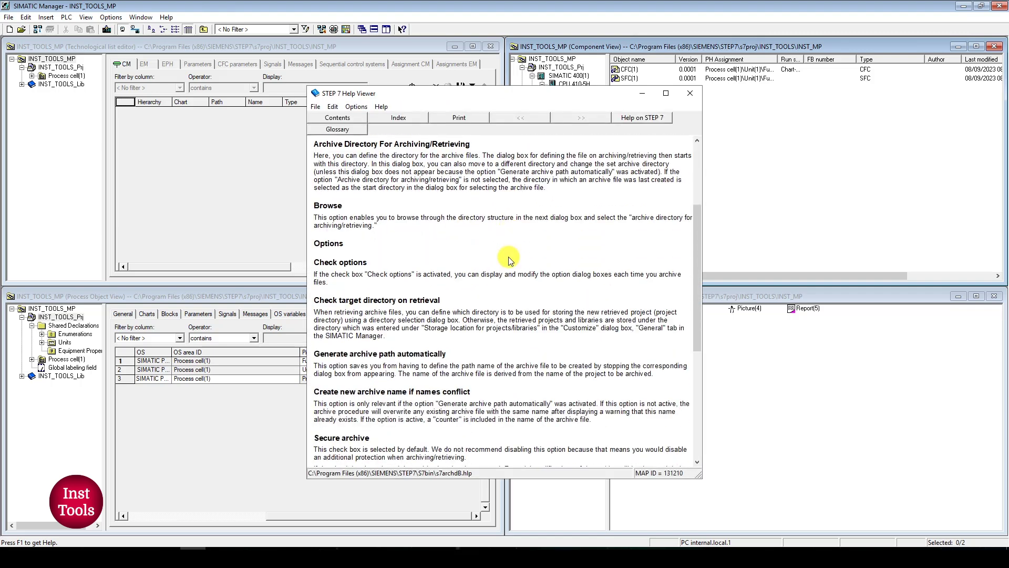
left_click(690, 94)
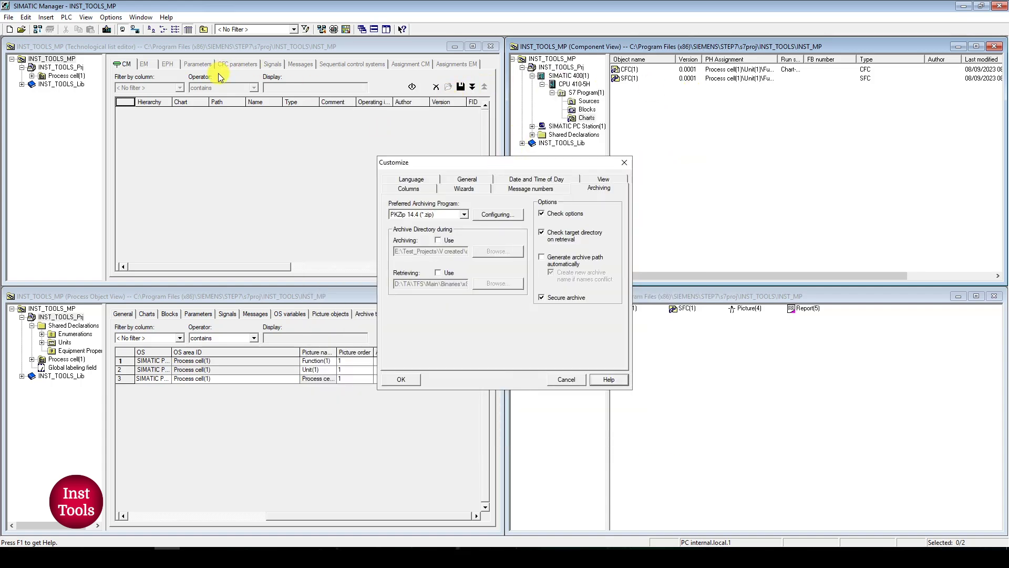
key("F1")
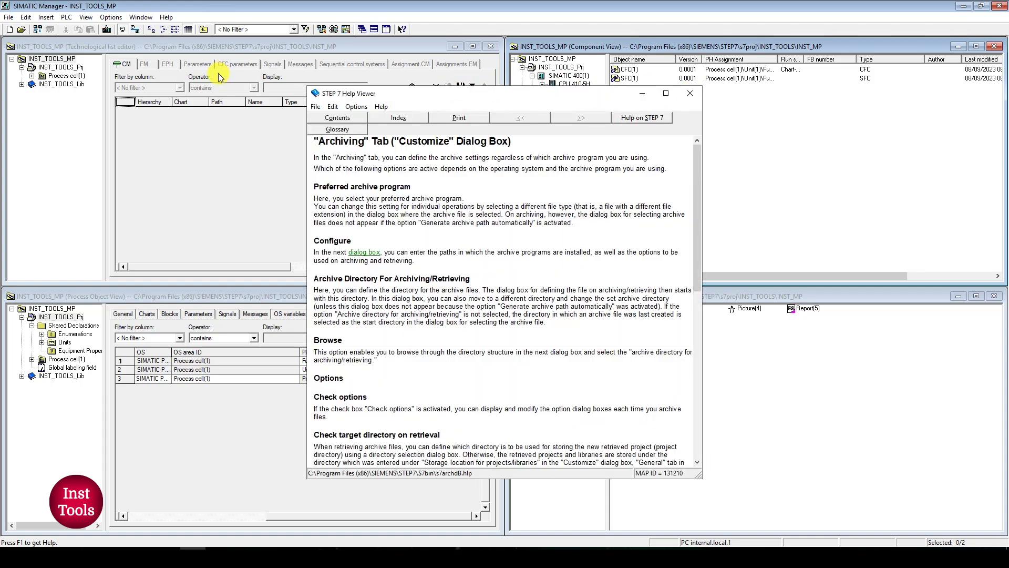
left_click(690, 92)
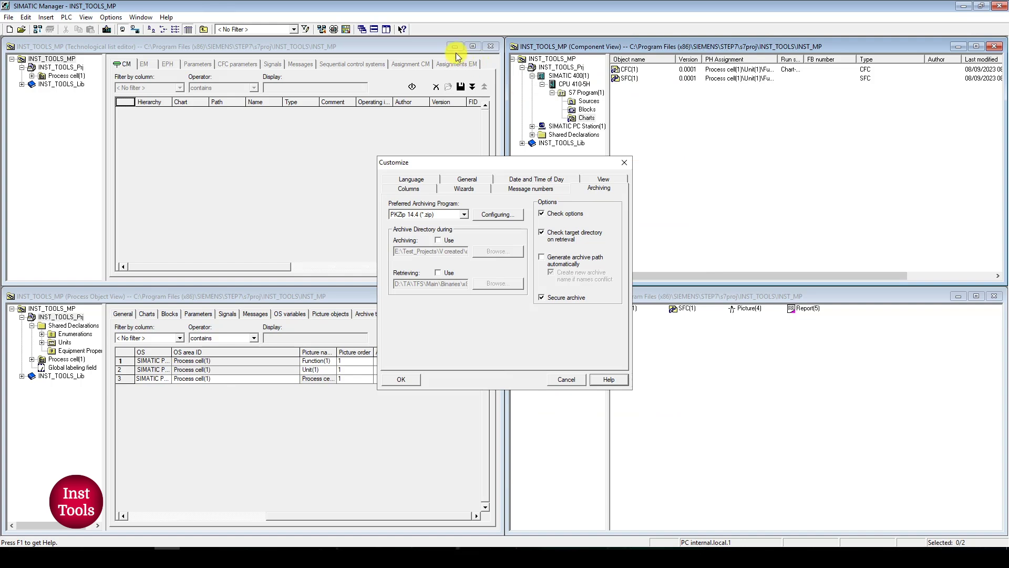
left_click(624, 163)
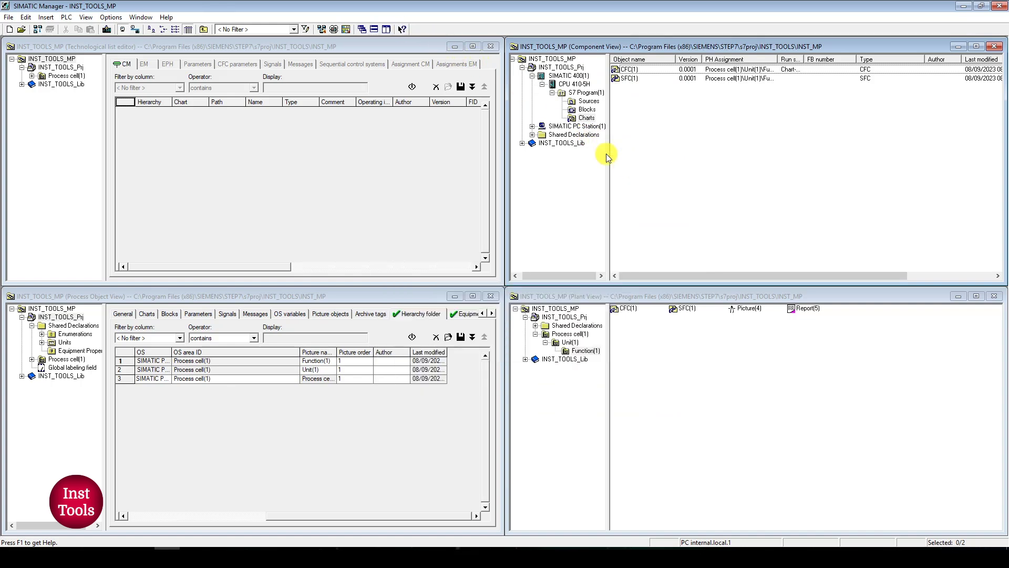
left_click(402, 30)
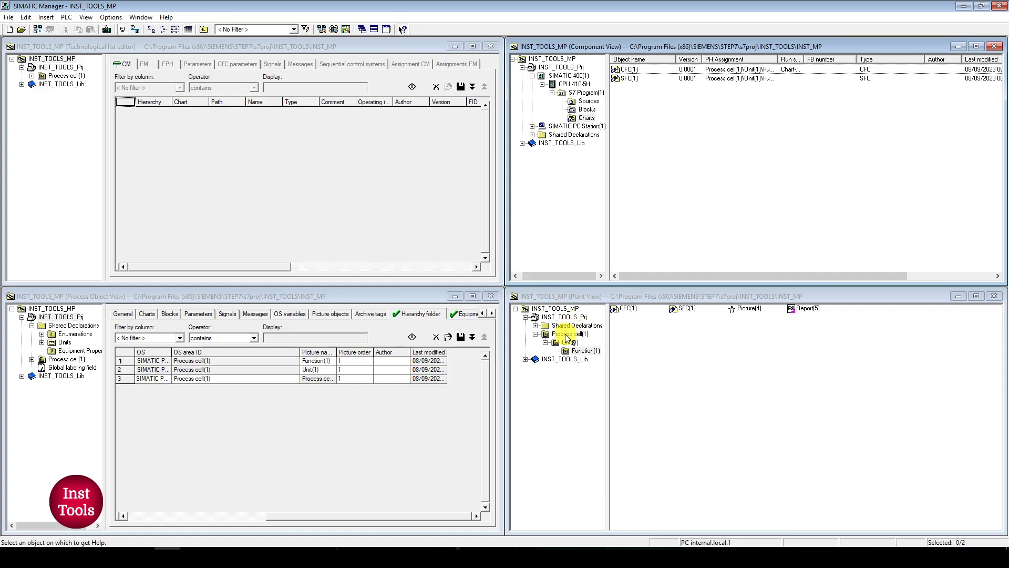
left_click(623, 310)
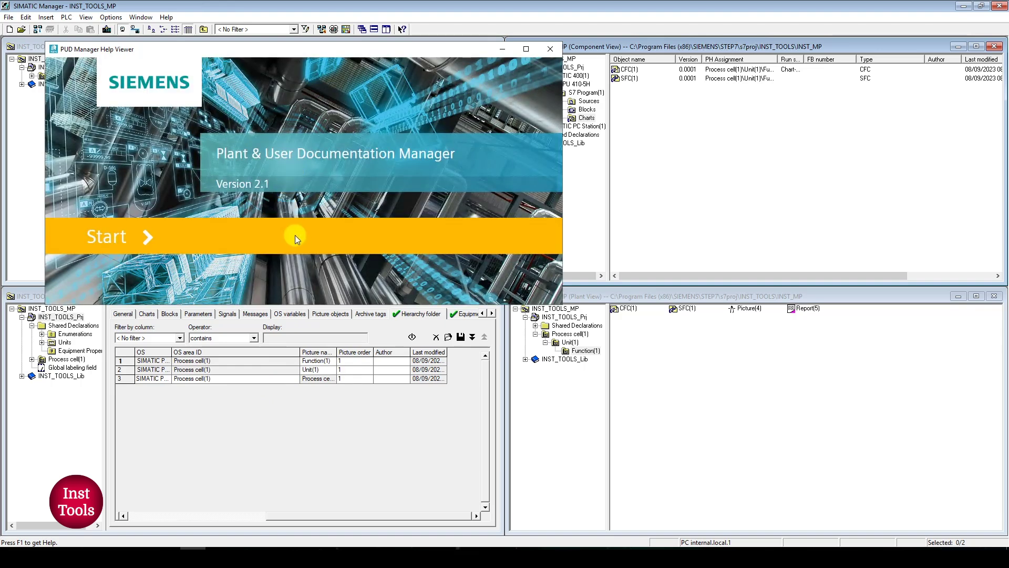
left_click(332, 236)
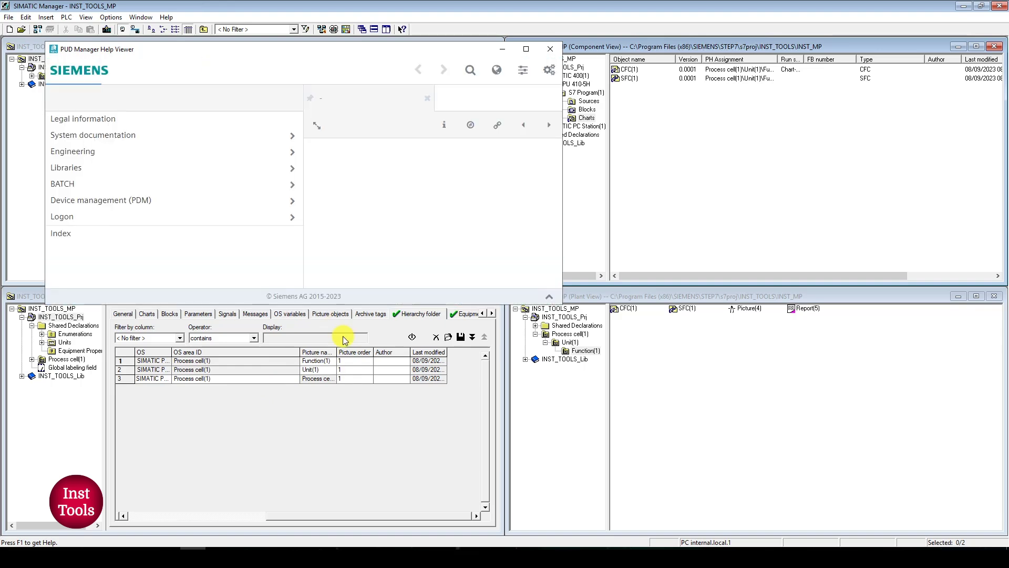
left_click(551, 49)
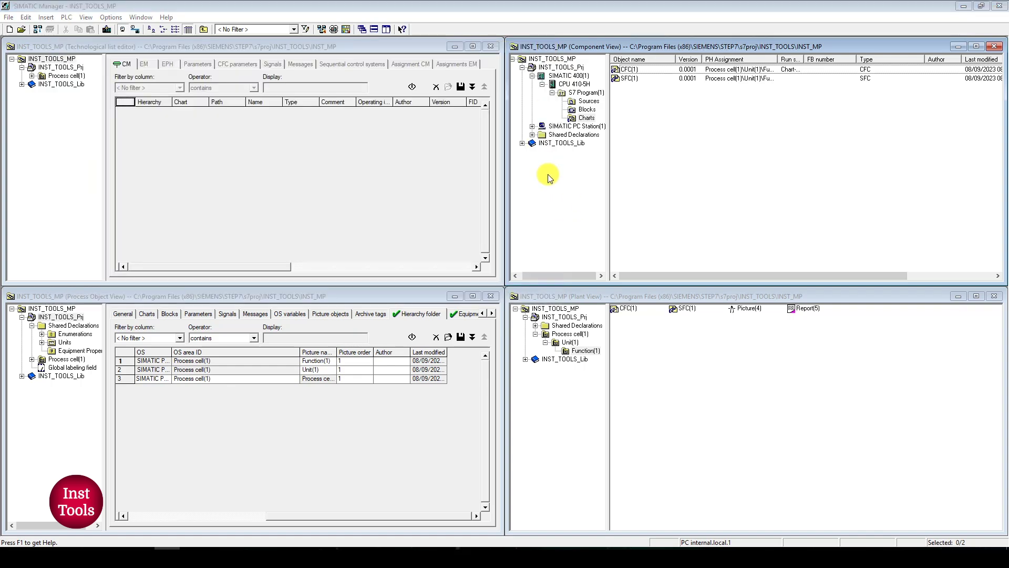
Step: Drop down the Options menu over the tiled INST_TOOLS_MP windows
left_click(110, 17)
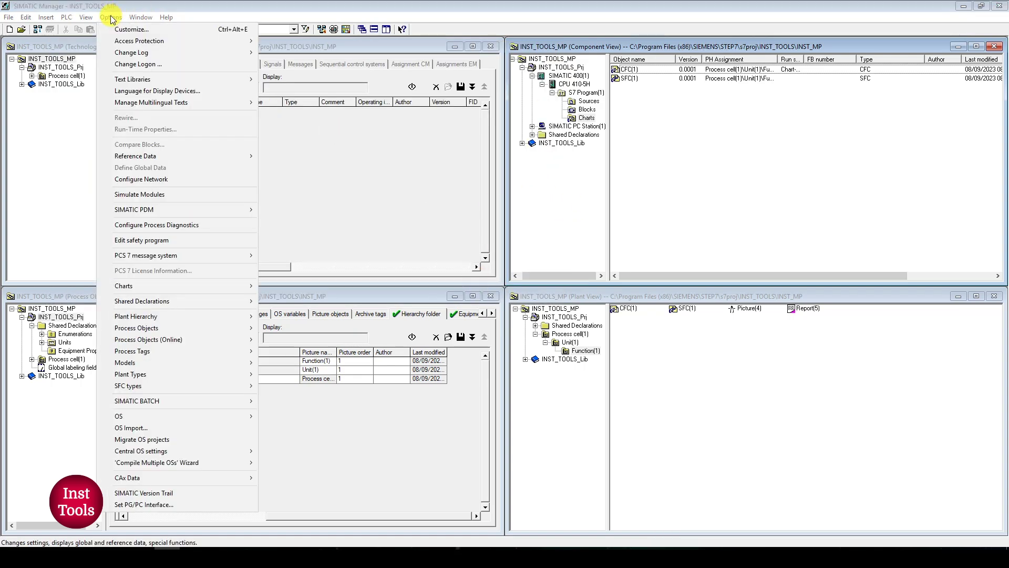